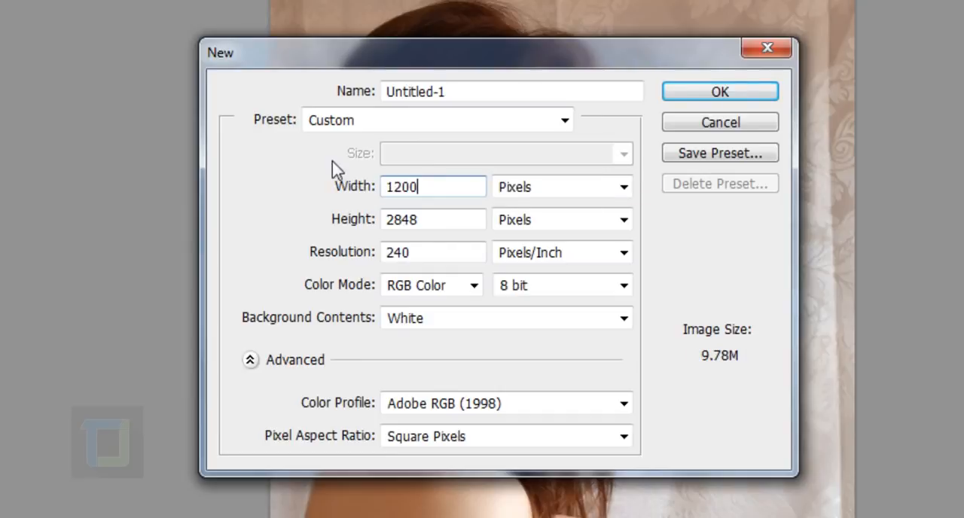
# Create a new document of 1200 x 1200 pixels at a resolution of 150 pixels per inch
pyautogui.doubleClick(469, 226)
pyautogui.write('1200')
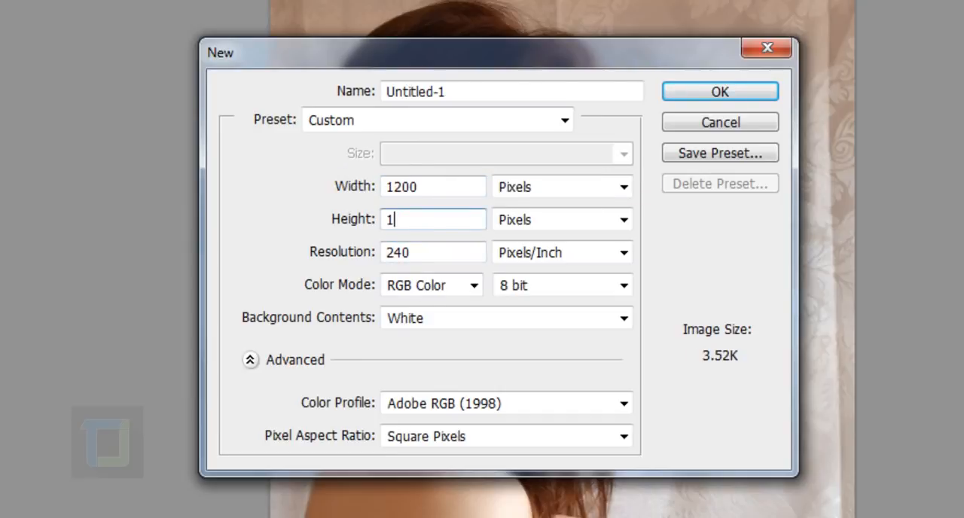
pyautogui.doubleClick(438, 254)
pyautogui.write('150')
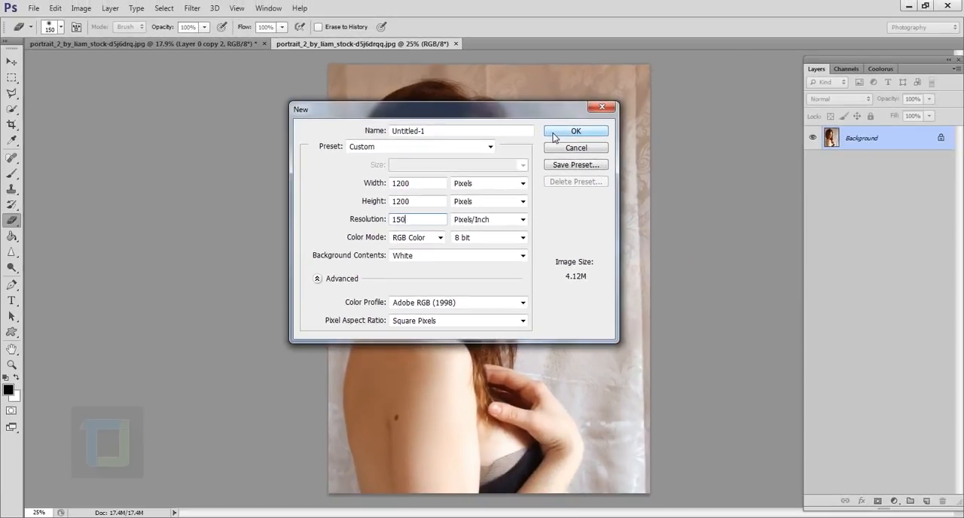
pyautogui.click(576, 132)
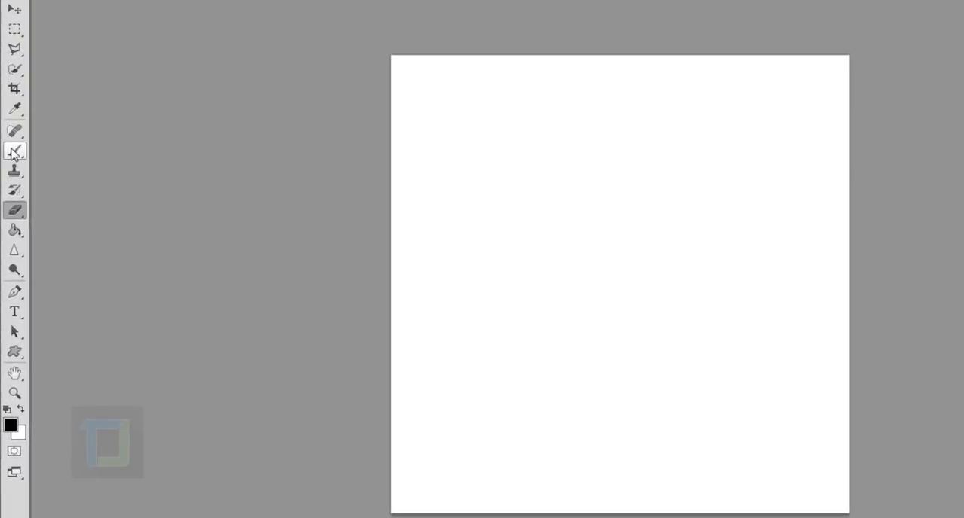
# Activate the Brush with the rough 32 px tip and paint a curved test stroke diagonally across the canvas
pyautogui.click(14, 152)
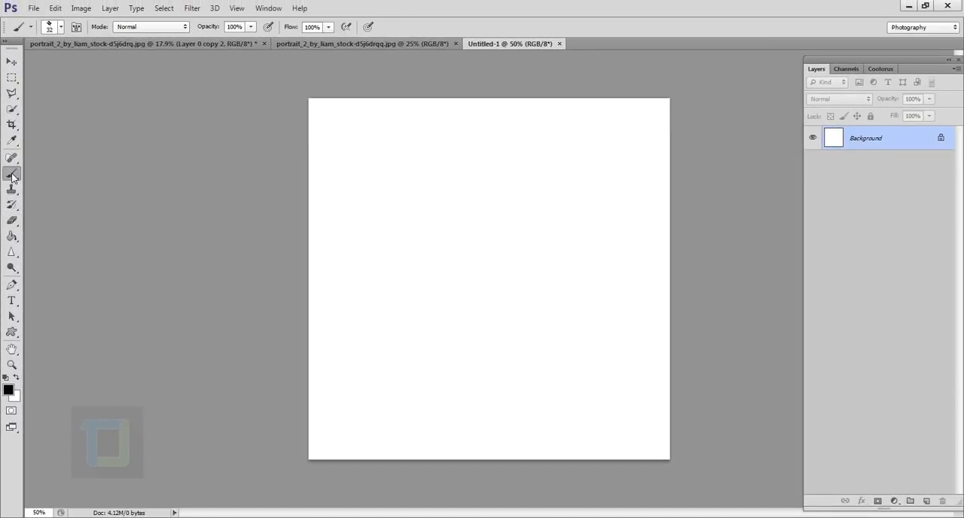
pyautogui.click(61, 27)
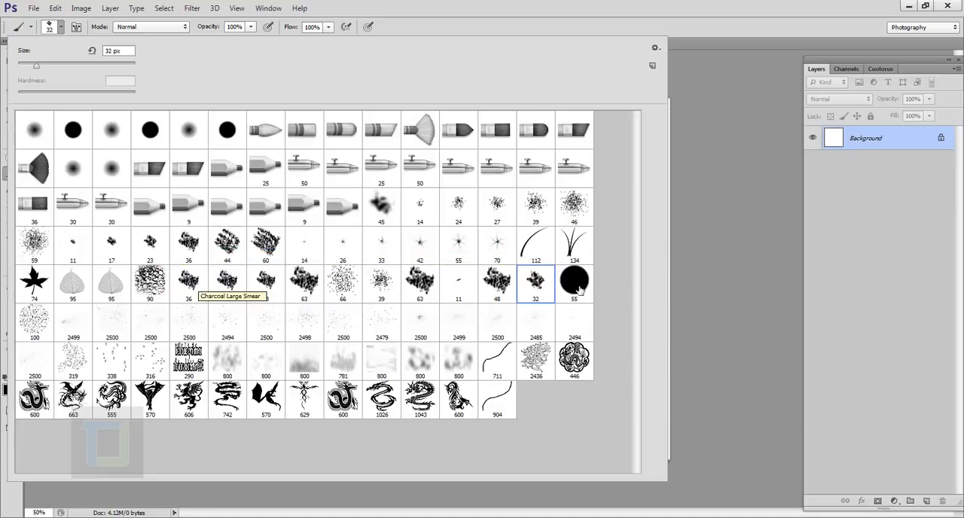
pyautogui.click(912, 146)
pyautogui.moveTo(346, 412)
pyautogui.mouseDown()
pyautogui.moveTo(340, 358)
pyautogui.moveTo(384, 302)
pyautogui.moveTo(568, 237)
pyautogui.moveTo(588, 162)
pyautogui.mouseUp()
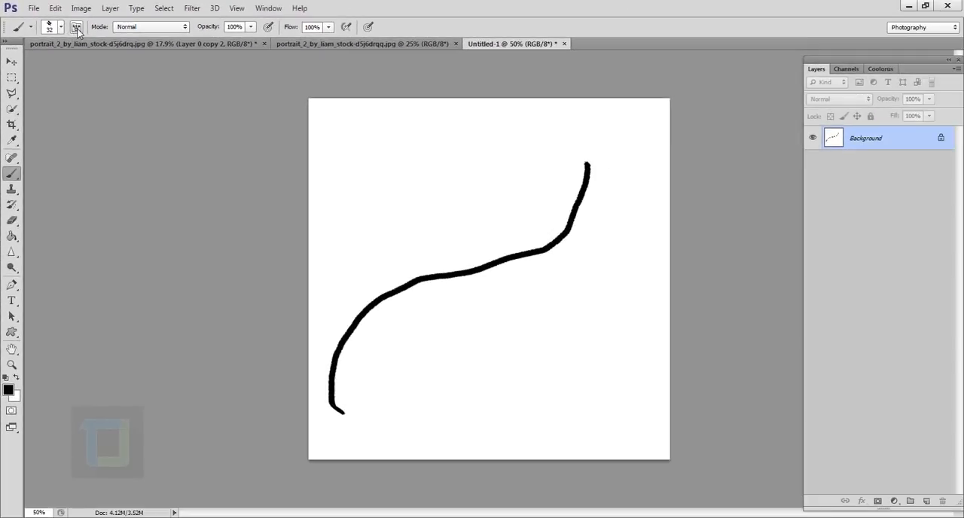
# Set the spacing of the brush tip to 20% in the brush settings
pyautogui.click(143, 51)
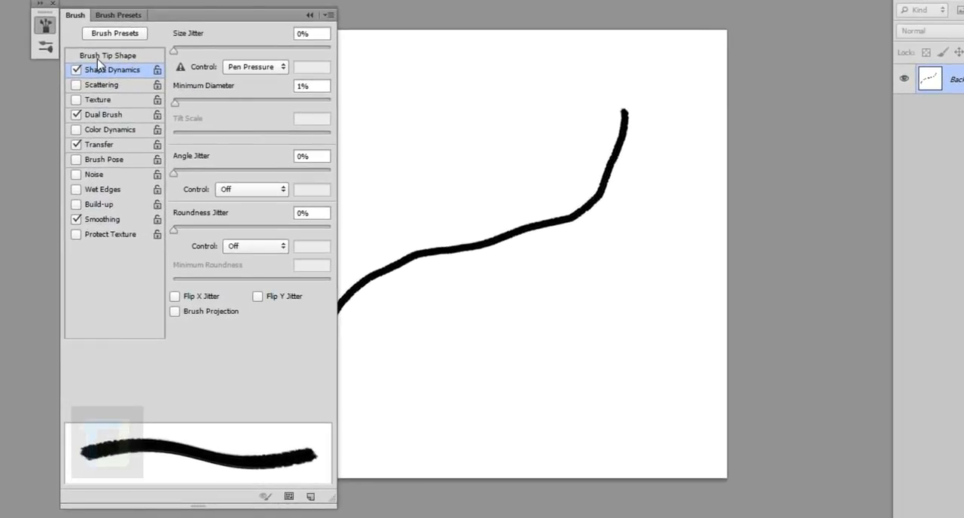
pyautogui.click(100, 61)
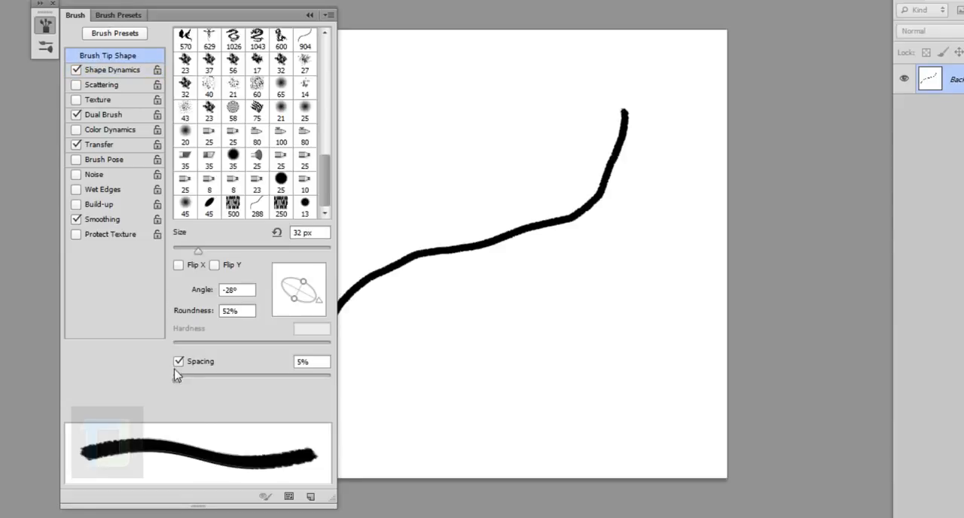
pyautogui.moveTo(177, 378); pyautogui.dragTo(189, 378)
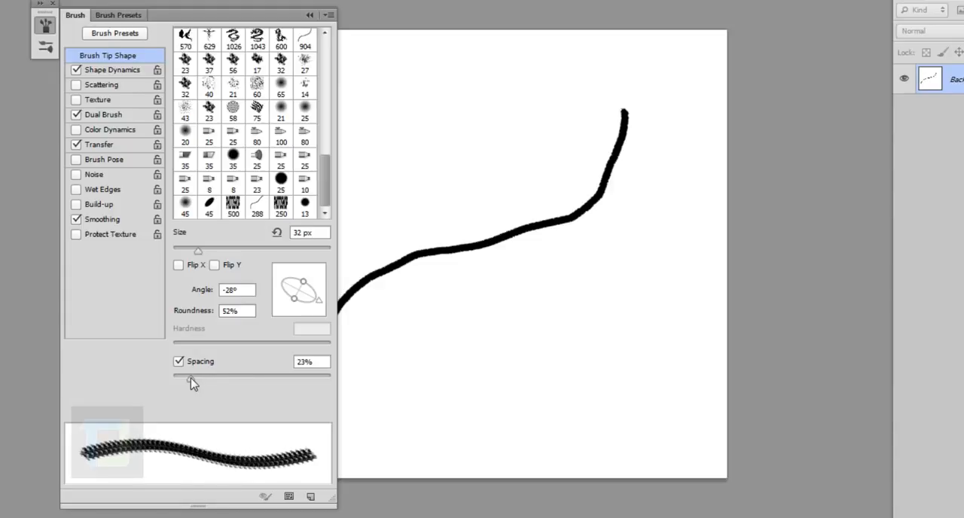
pyautogui.moveTo(193, 383); pyautogui.dragTo(188, 382)
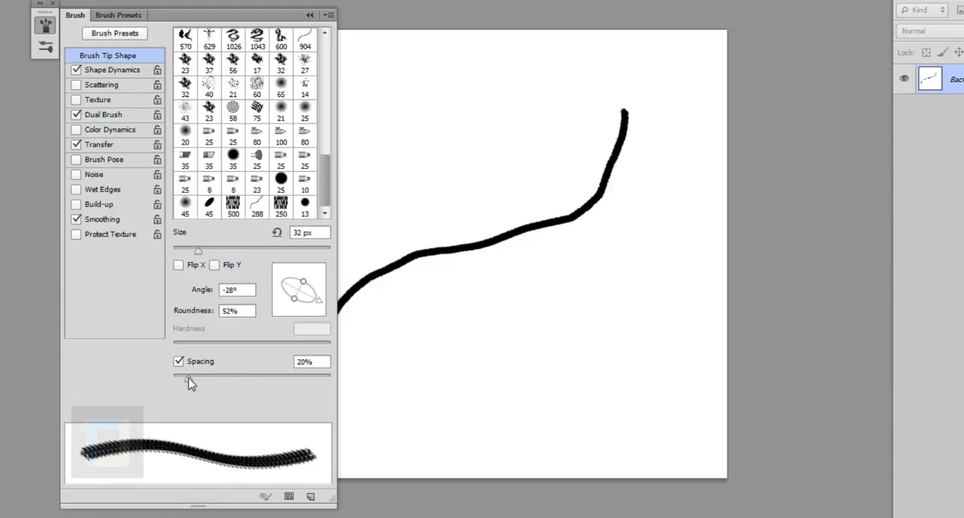
# Set both the angle jitter and the size jitter of the brush to 100% and close the brush settings
pyautogui.click(105, 70)
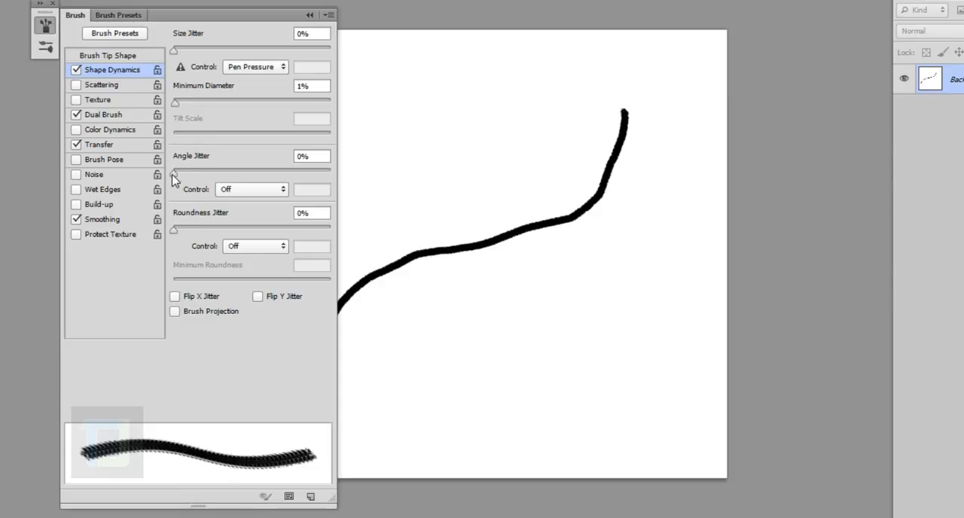
pyautogui.moveTo(174, 174); pyautogui.dragTo(372, 183)
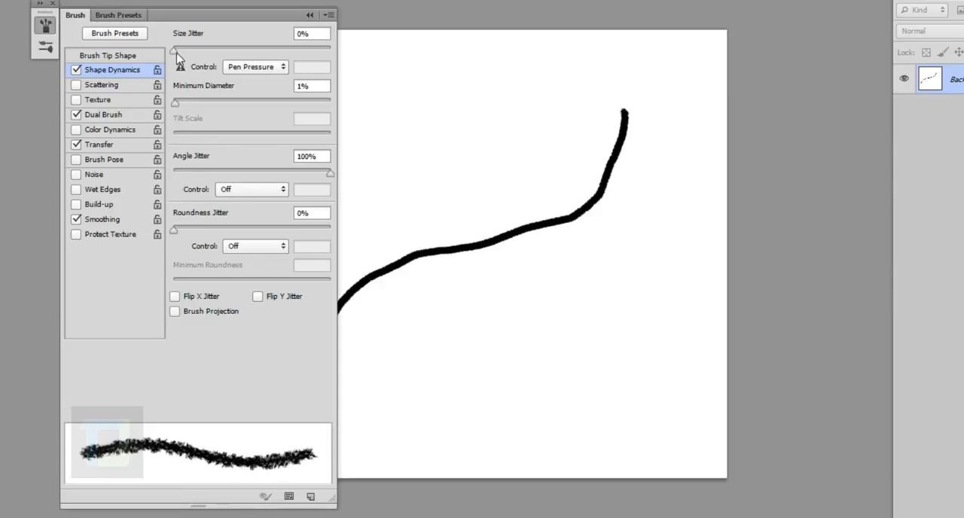
pyautogui.moveTo(174, 49); pyautogui.dragTo(345, 59)
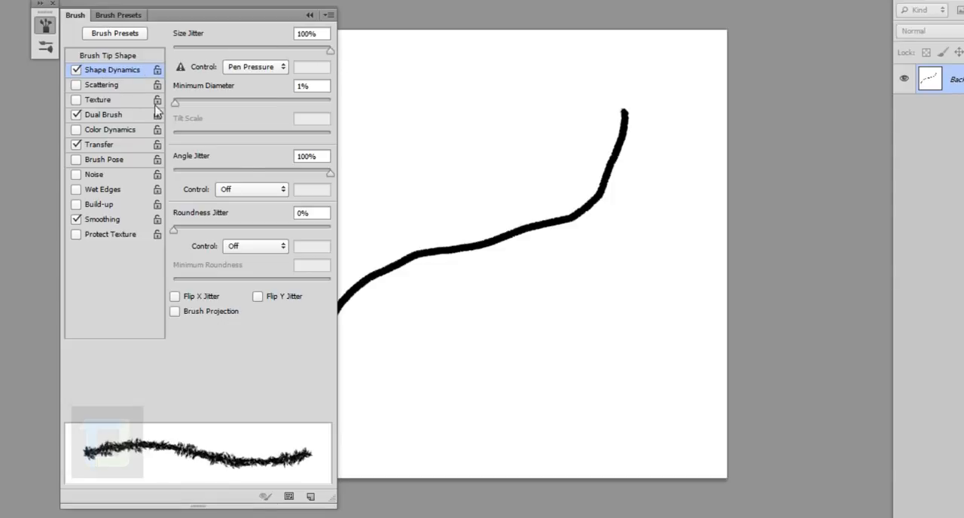
pyautogui.click(309, 15)
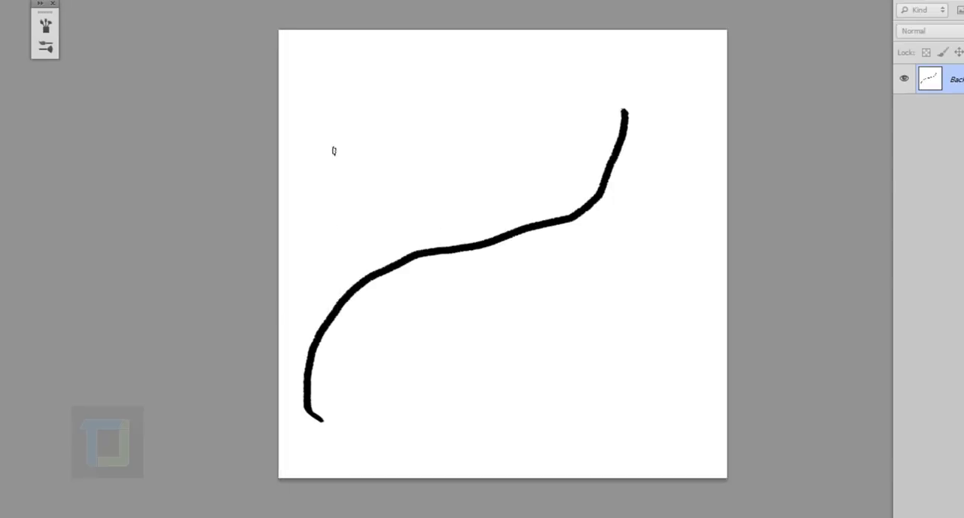
# Paint a second test stroke above the first to inspect its rough edge, and undo both strokes
pyautogui.moveTo(310, 289)
pyautogui.mouseDown()
pyautogui.moveTo(331, 203)
pyautogui.moveTo(570, 95)
pyautogui.moveTo(589, 49)
pyautogui.mouseUp()
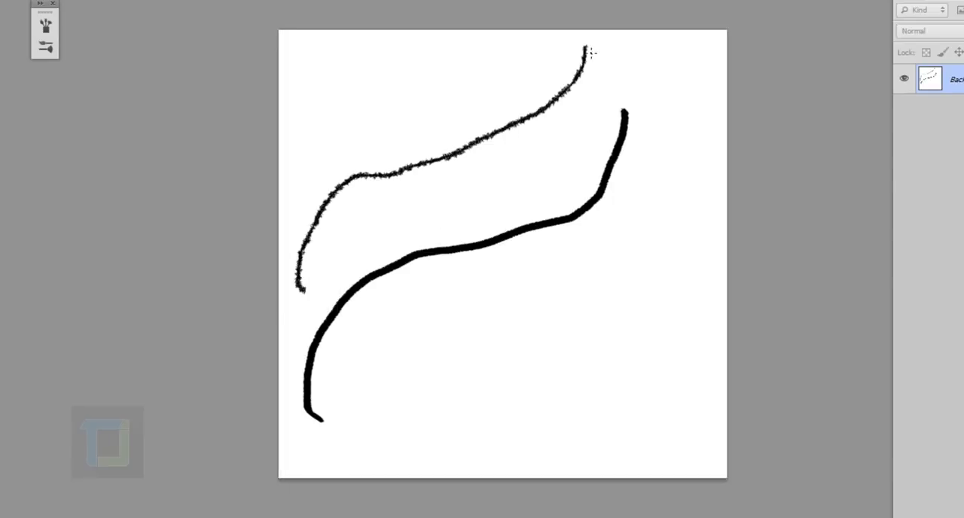
pyautogui.scroll(2, 444, 140)
pyautogui.scroll(1, 458, 187)
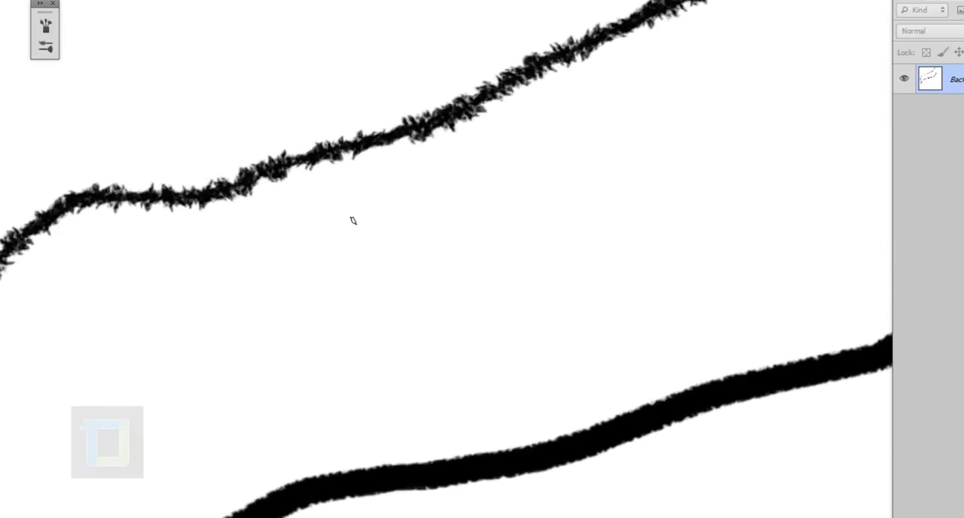
pyautogui.scroll(-4, 354, 219)
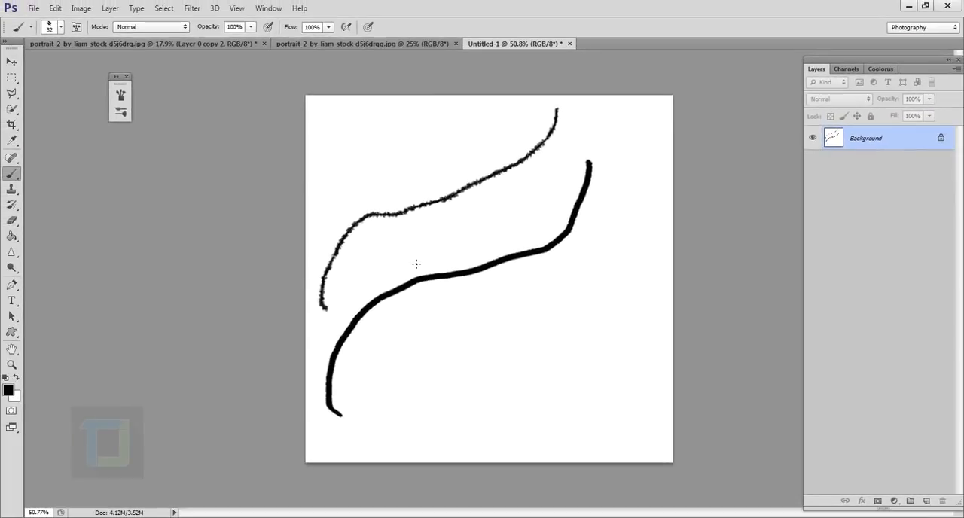
pyautogui.hotkey('ctrl', 'alt', 'z')
pyautogui.hotkey('ctrl', 'alt', 'z')
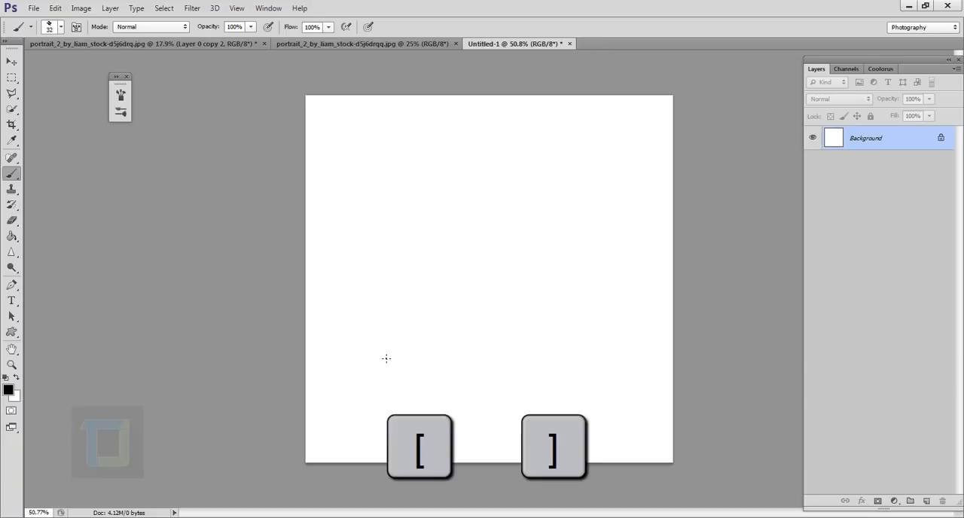
# Try a diagonal test stroke with the brush enlarged to 175 px, and undo it
pyautogui.press(']')
pyautogui.press(']')
pyautogui.press(']')
pyautogui.press(']')
pyautogui.press(']')
pyautogui.press(']')
pyautogui.press(']')
pyautogui.press(']')
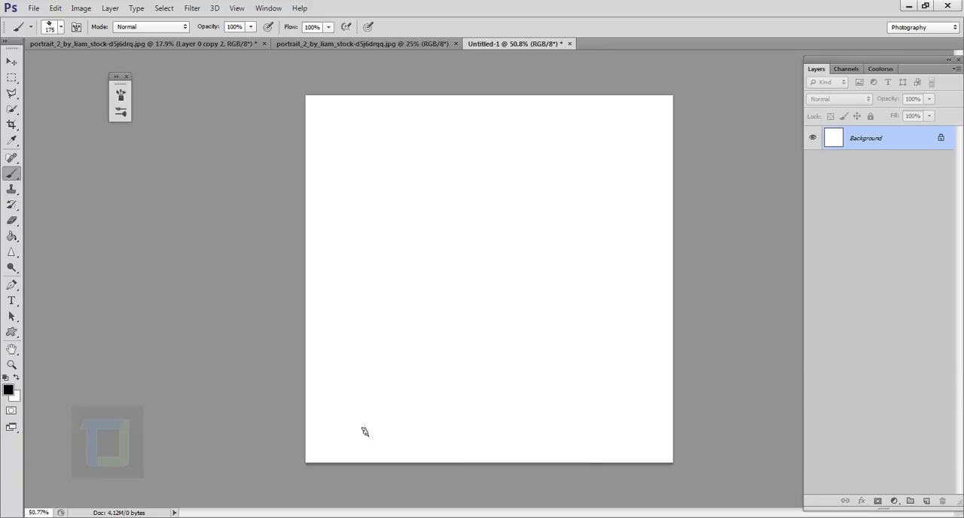
pyautogui.moveTo(340, 440)
pyautogui.mouseDown()
pyautogui.moveTo(359, 322)
pyautogui.moveTo(633, 142)
pyautogui.moveTo(637, 125)
pyautogui.mouseUp()
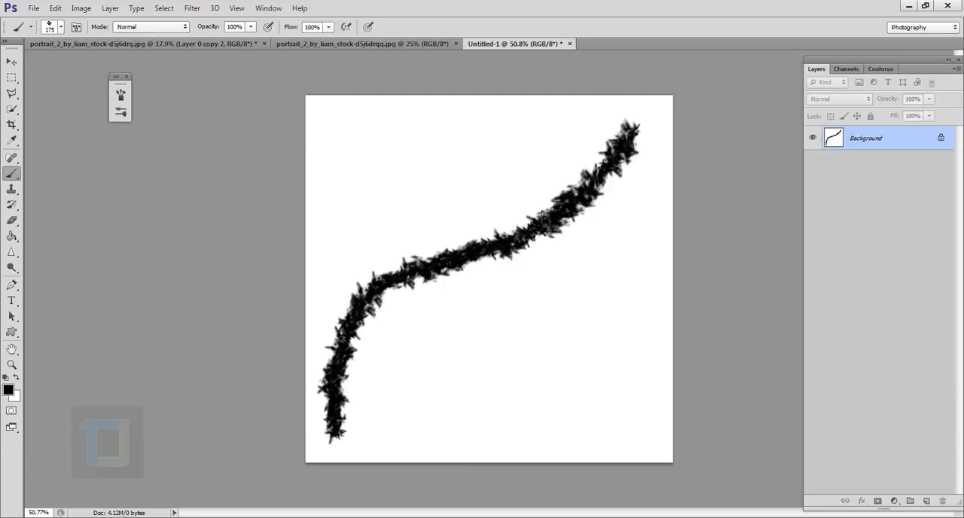
pyautogui.hotkey('ctrl', 'z')
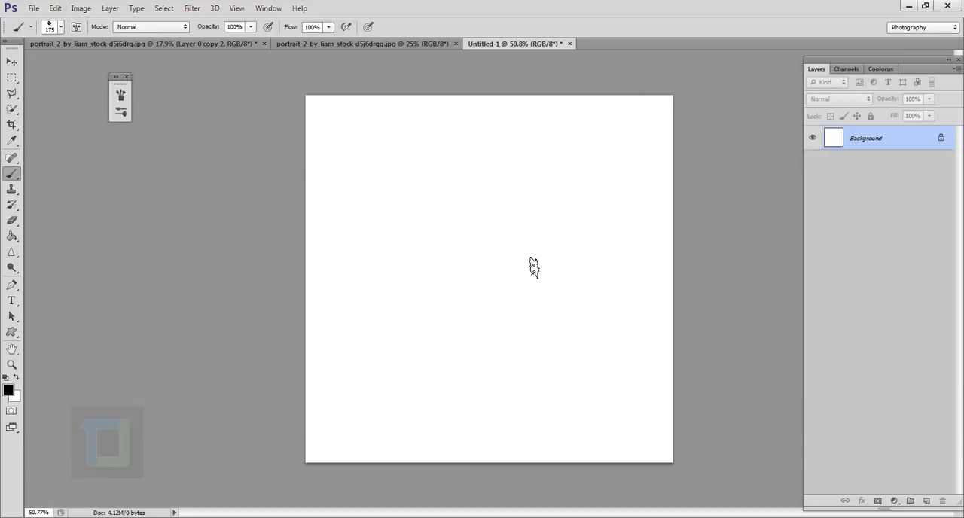
# Reduce the brush size to 45 px and paint one S-shaped stroke from the canvas's lower left to its upper right
pyautogui.press('[')
pyautogui.press('[')
pyautogui.press('[')
pyautogui.press('[')
pyautogui.moveTo(345, 434)
pyautogui.mouseDown()
pyautogui.moveTo(364, 359)
pyautogui.moveTo(448, 287)
pyautogui.moveTo(594, 211)
pyautogui.moveTo(616, 146)
pyautogui.mouseUp()
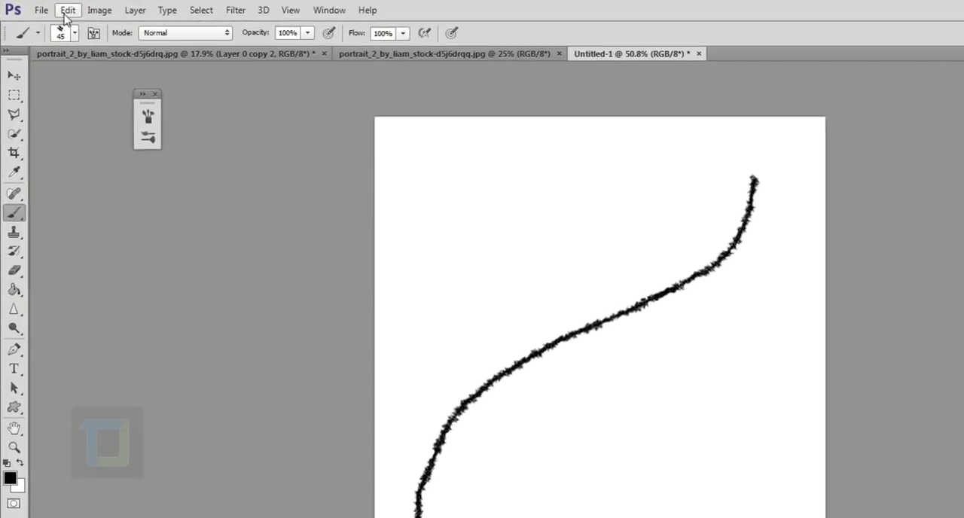
# Define the painted stroke as a brush preset named "tutorials brush"
pyautogui.click(66, 16)
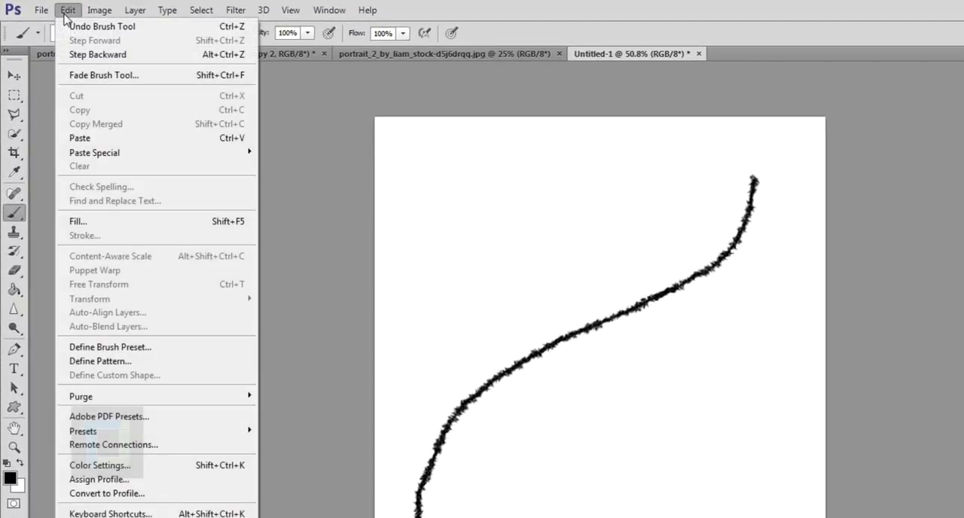
pyautogui.click(125, 350)
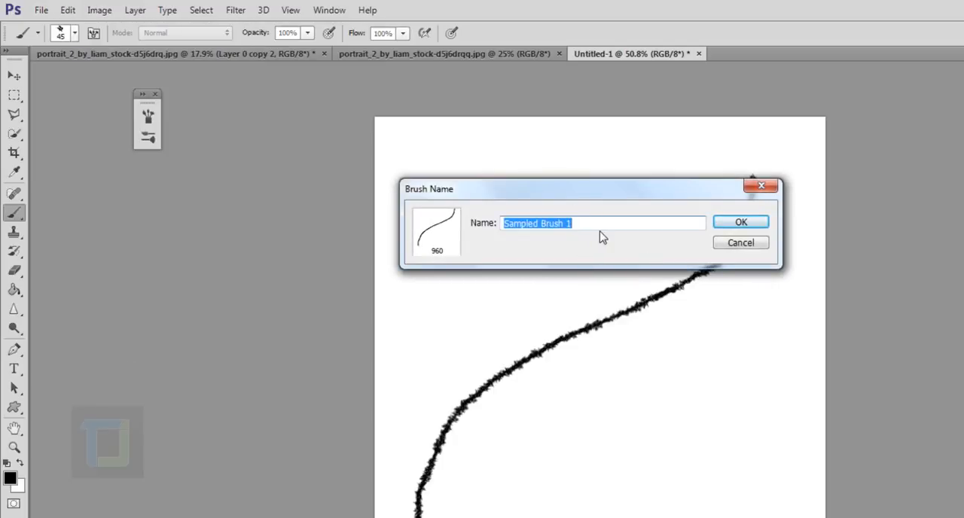
pyautogui.write('tutorials brush')
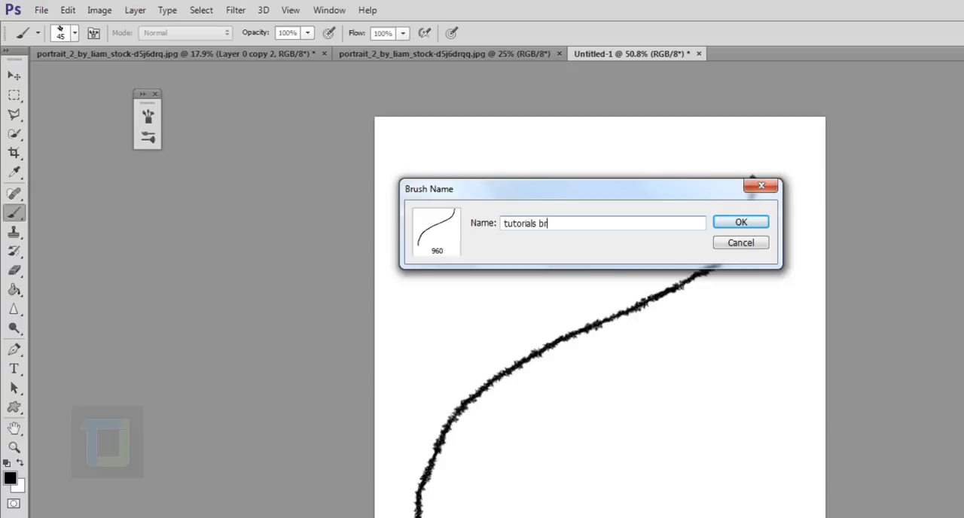
pyautogui.click(723, 224)
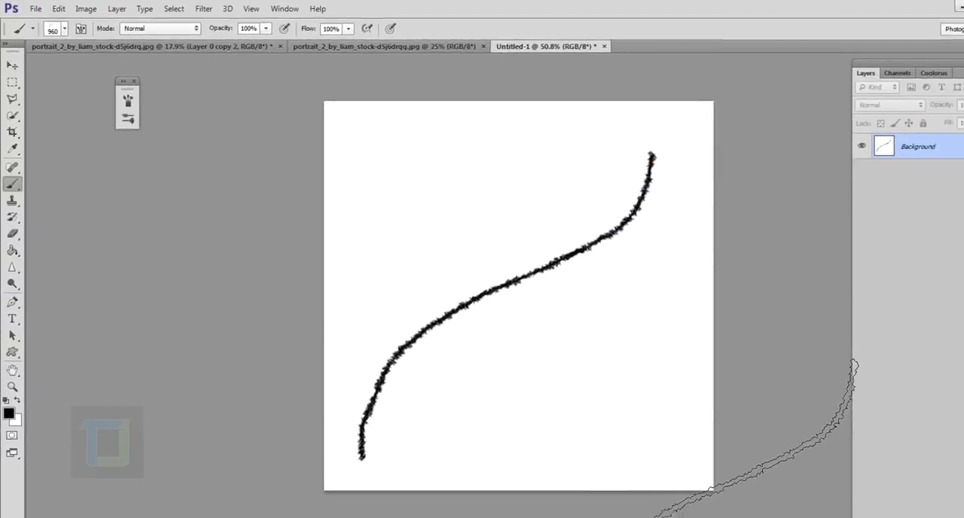
# Close the Untitled-1 document without saving its changes
pyautogui.scroll(-2, 670, 483)
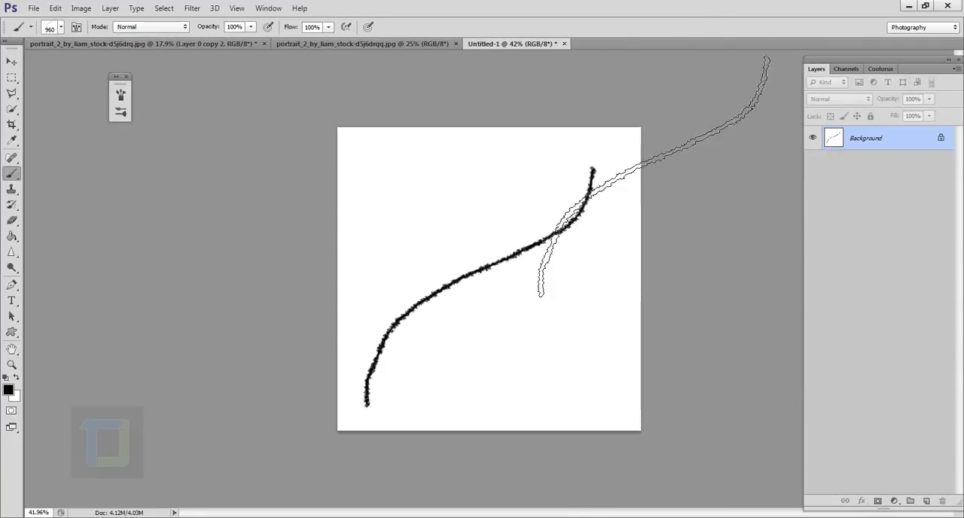
pyautogui.click(565, 43)
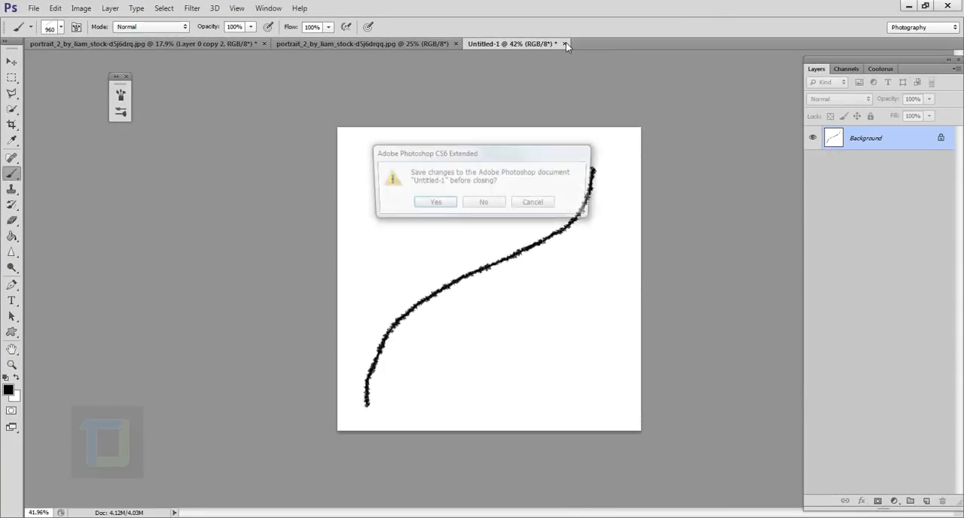
pyautogui.click(493, 202)
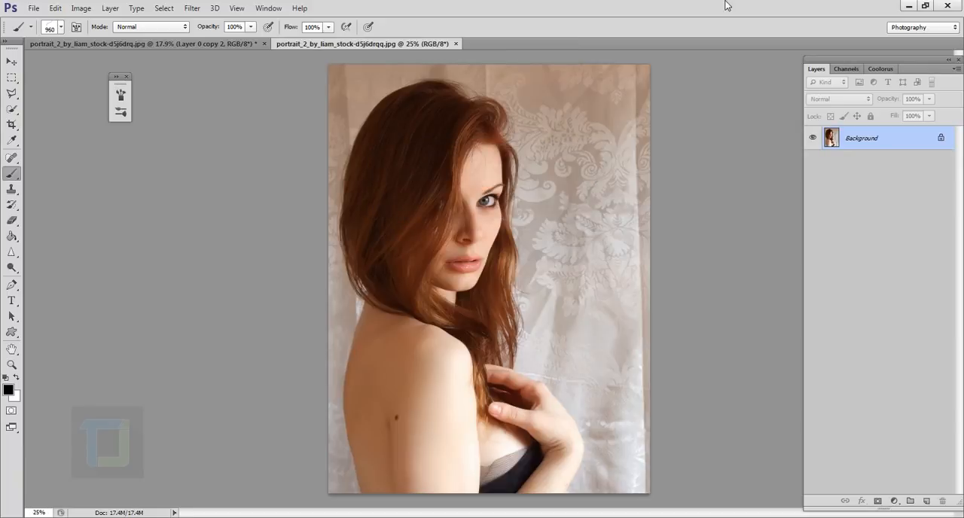
# Convert the portrait's Background into the regular layer Layer 0 and add a new empty layer above it
pyautogui.doubleClick(915, 140)
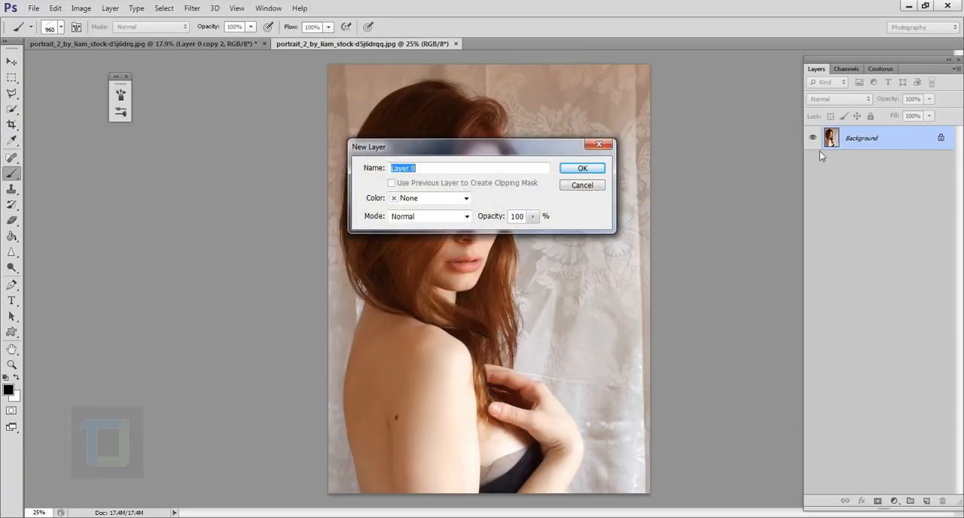
pyautogui.click(582, 169)
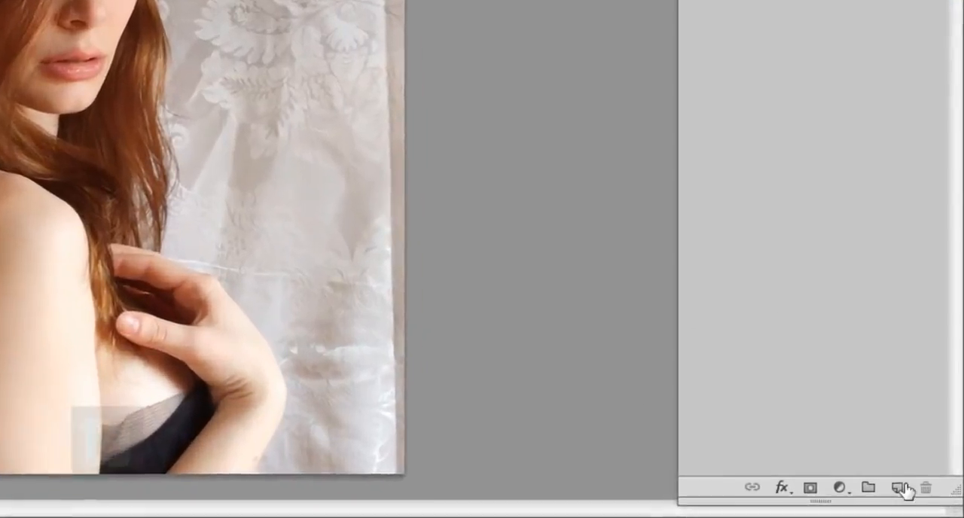
pyautogui.click(900, 488)
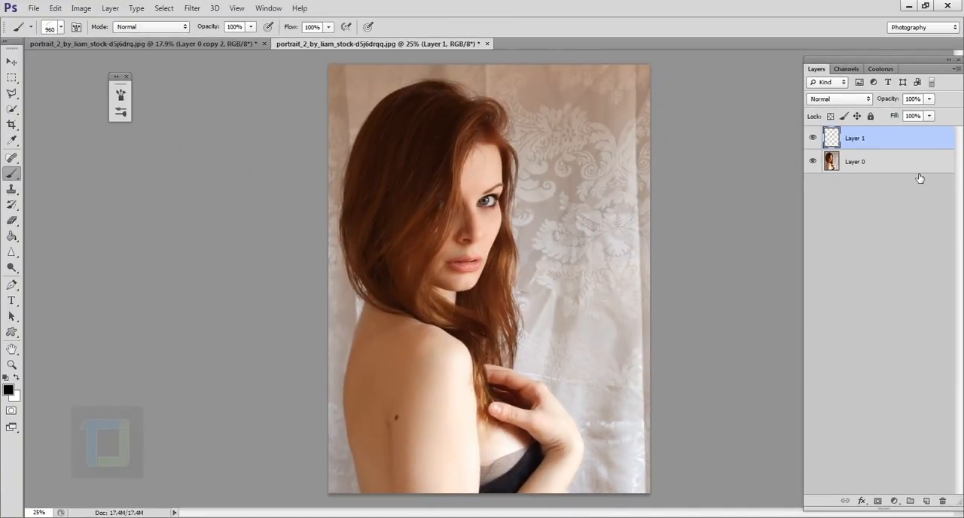
# Fill the new layer with white and place it beneath the portrait layer, leaving Layer 0 selected
pyautogui.click(11, 238)
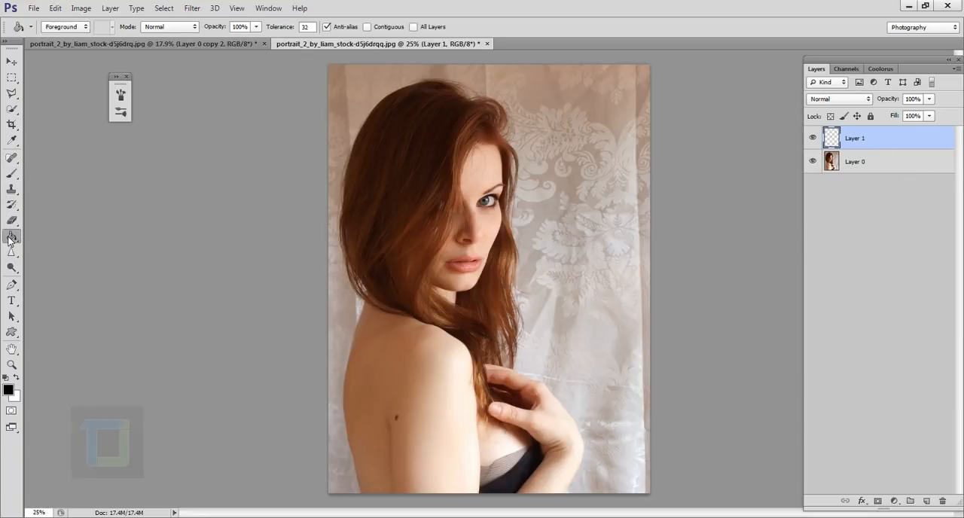
pyautogui.click(16, 377)
pyautogui.click(425, 262)
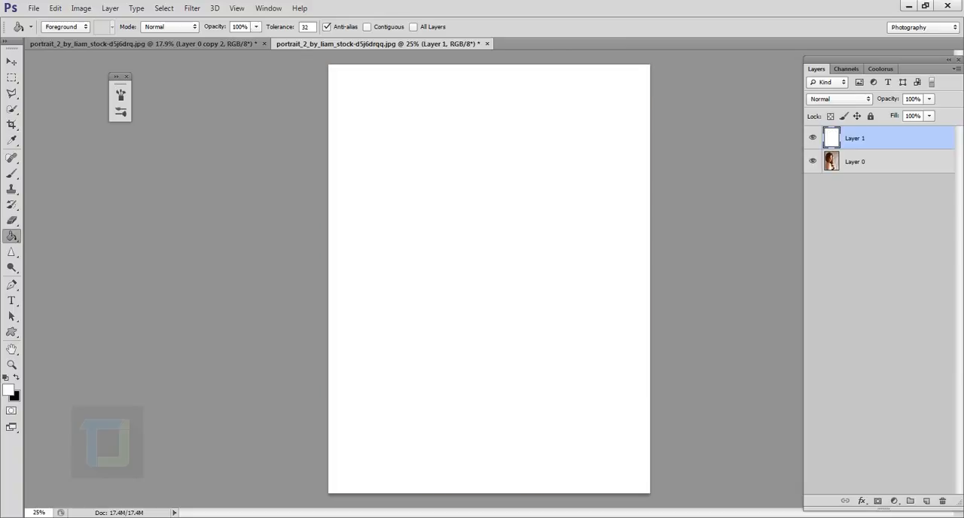
pyautogui.moveTo(872, 146); pyautogui.dragTo(867, 190)
pyautogui.click(863, 145)
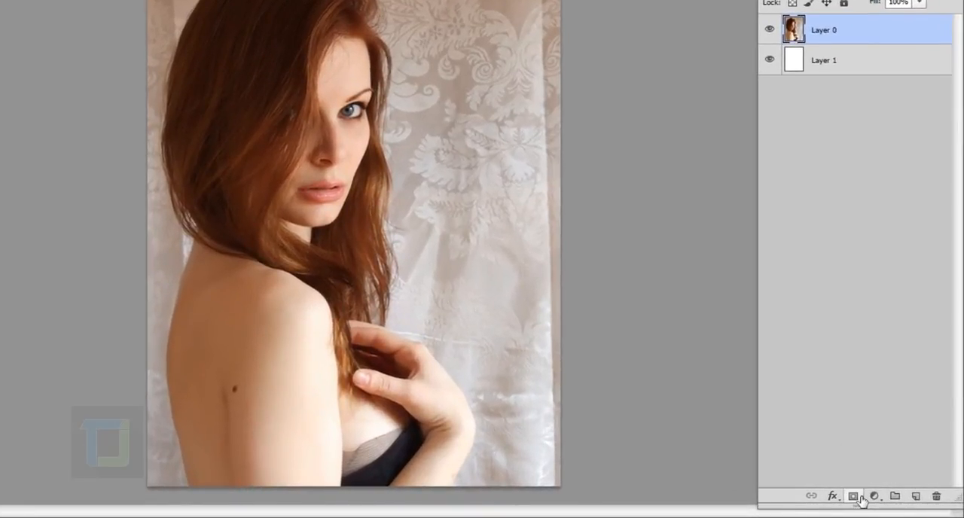
# Add a layer mask to Layer 0 and fill it with black to hide the portrait
pyautogui.click(859, 497)
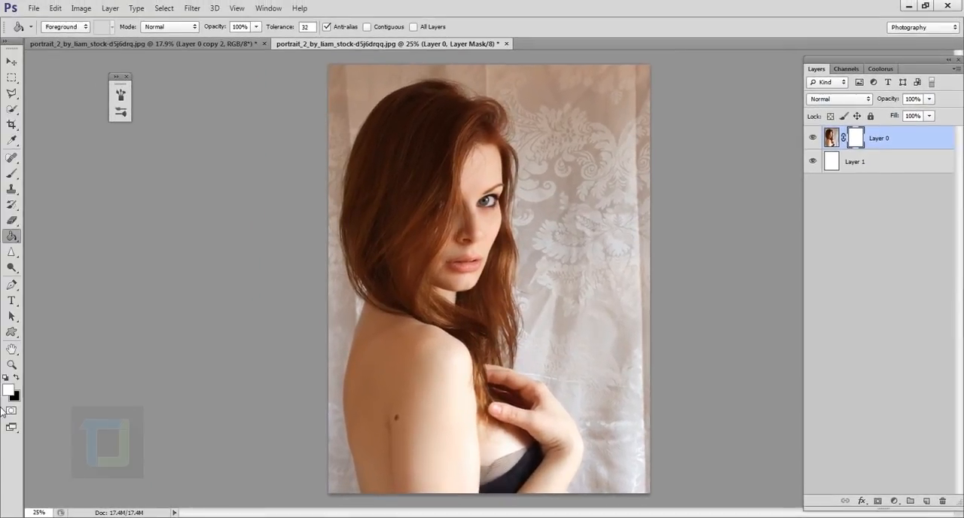
pyautogui.click(16, 378)
pyautogui.click(446, 303)
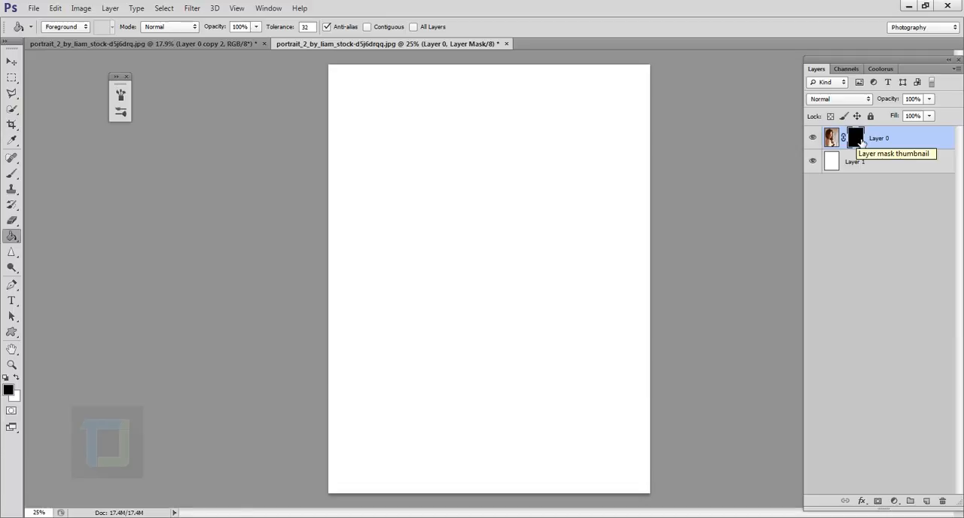
# Activate the Brush tool with the custom stroke tip and make white the foreground colour
pyautogui.click(12, 174)
pyautogui.click(42, 174)
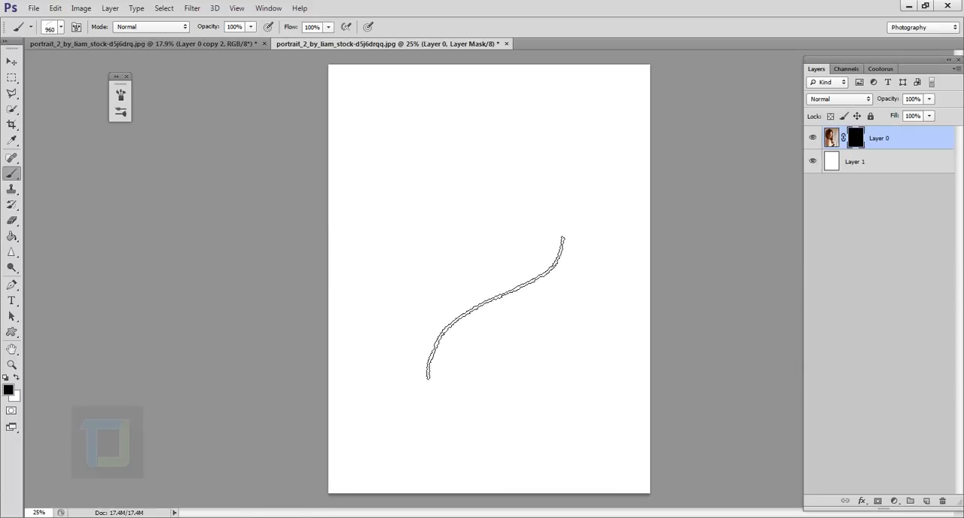
pyautogui.click(16, 378)
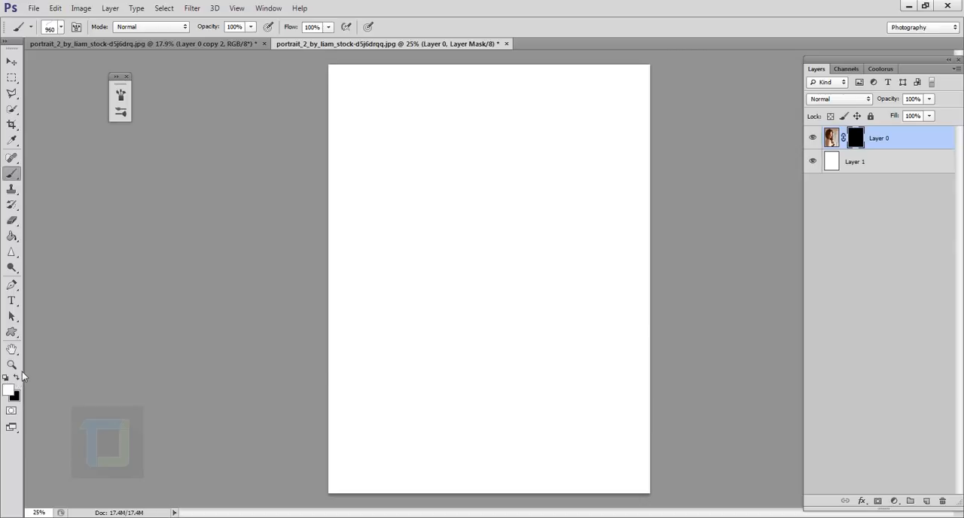
# Try revealing the portrait with white test strokes on Layer 0's mask, and fill the mask with black again
pyautogui.moveTo(481, 259)
pyautogui.mouseDown()
pyautogui.moveTo(475, 252)
pyautogui.moveTo(434, 285)
pyautogui.moveTo(452, 323)
pyautogui.mouseUp()
pyautogui.moveTo(522, 394)
pyautogui.mouseDown()
pyautogui.moveTo(556, 406)
pyautogui.moveTo(542, 410)
pyautogui.moveTo(499, 335)
pyautogui.moveTo(507, 372)
pyautogui.moveTo(573, 361)
pyautogui.mouseUp()
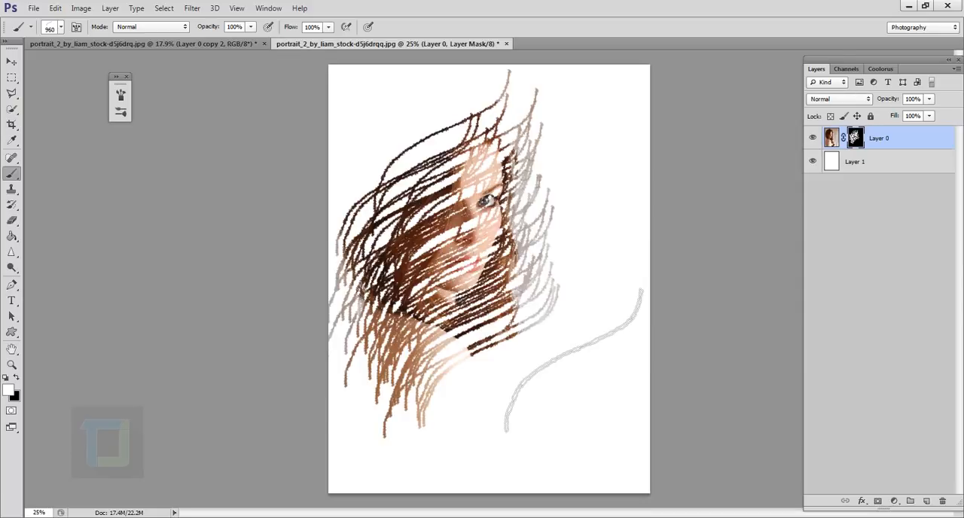
pyautogui.hotkey('ctrl', 'BackSpace')
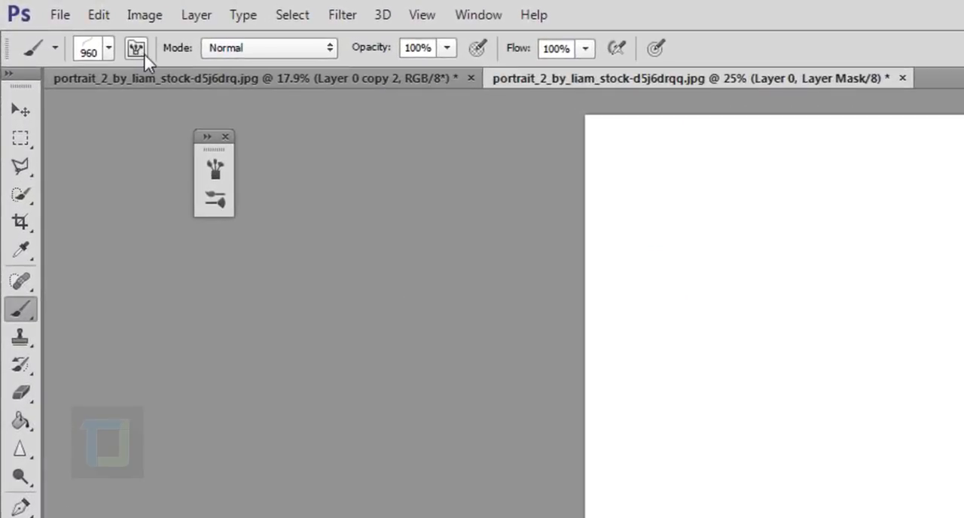
# Set the custom brush tip's spacing to 32% in the brush settings
pyautogui.click(135, 49)
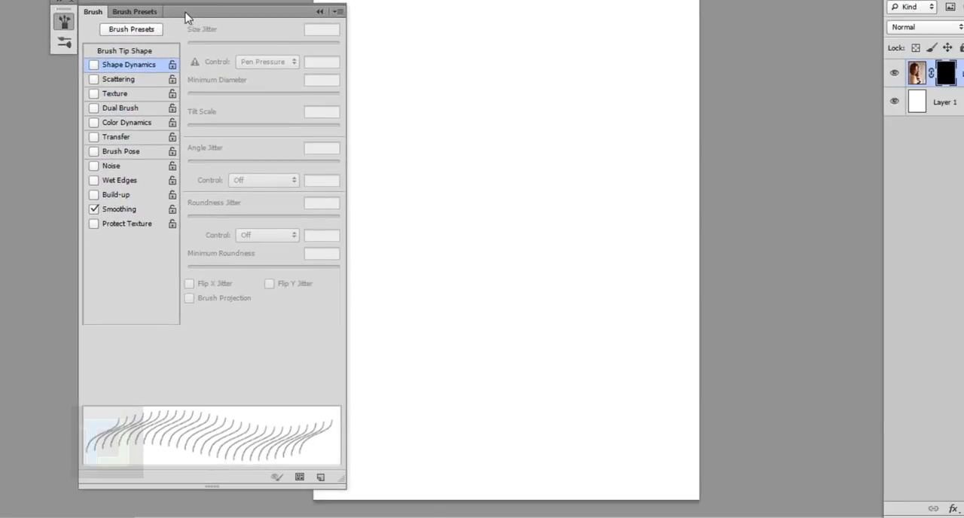
pyautogui.moveTo(186, 16); pyautogui.dragTo(432, 0)
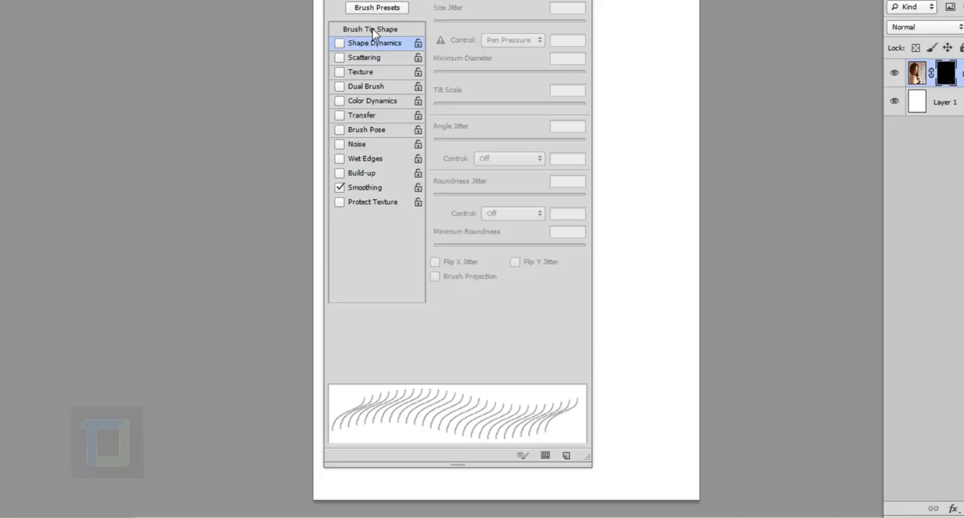
pyautogui.click(372, 30)
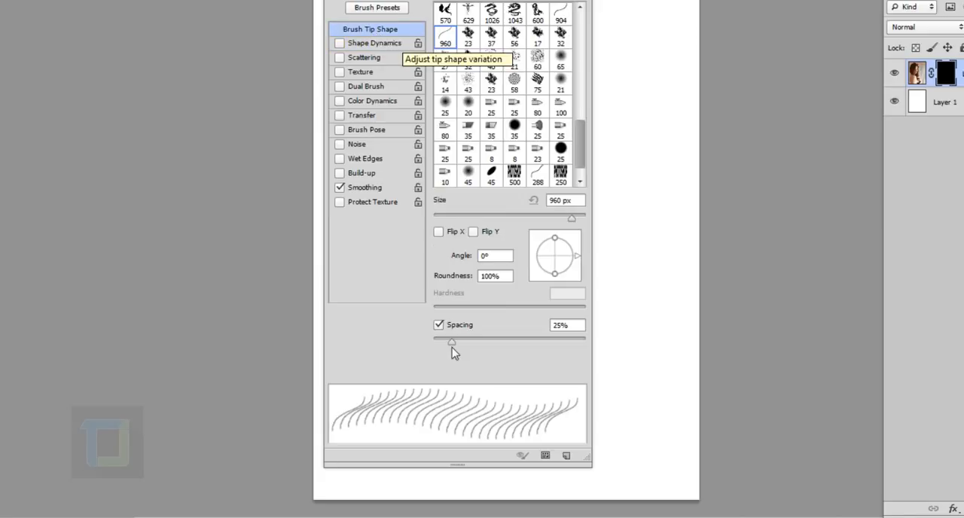
pyautogui.moveTo(453, 343); pyautogui.dragTo(459, 346)
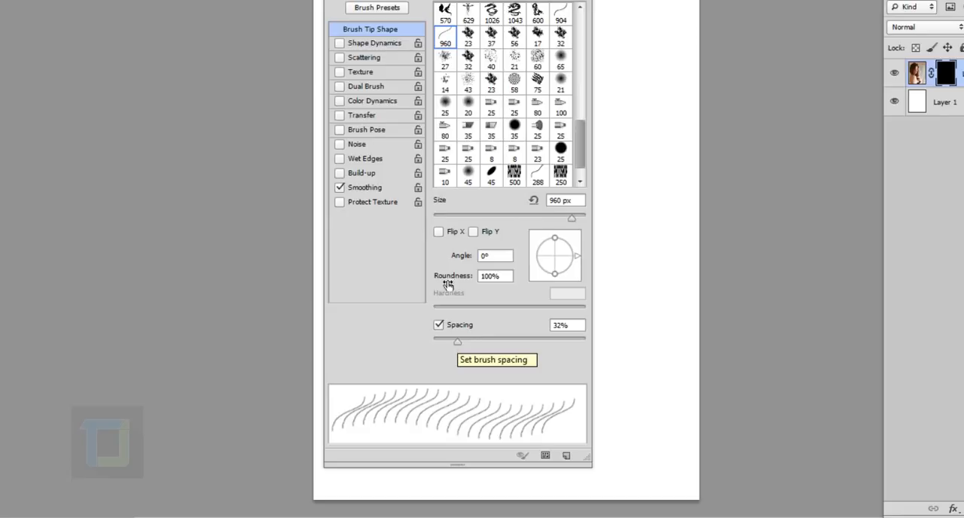
# Enable Shape Dynamics with minimum diameter 5%, roundness jitter 100% and minimum roundness 100%
pyautogui.click(368, 44)
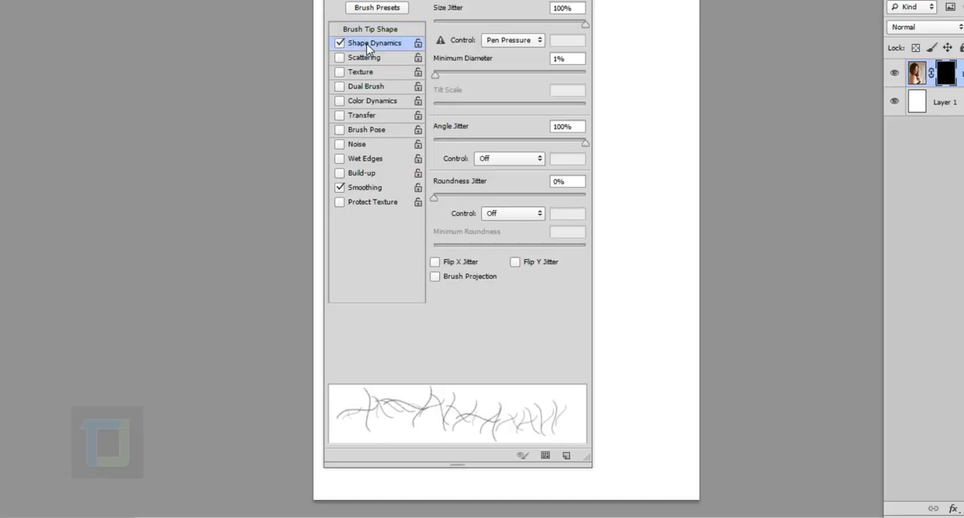
pyautogui.moveTo(436, 76); pyautogui.dragTo(441, 77)
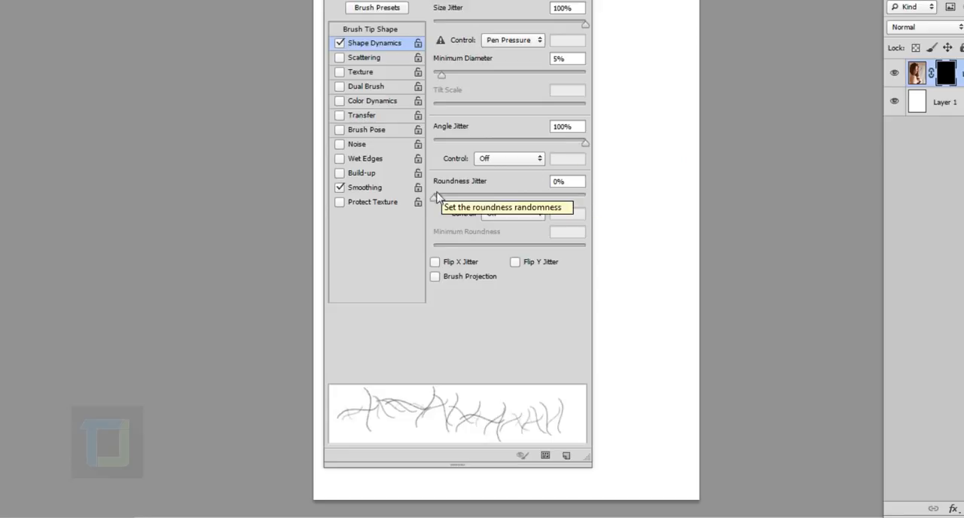
pyautogui.moveTo(437, 200); pyautogui.dragTo(604, 198)
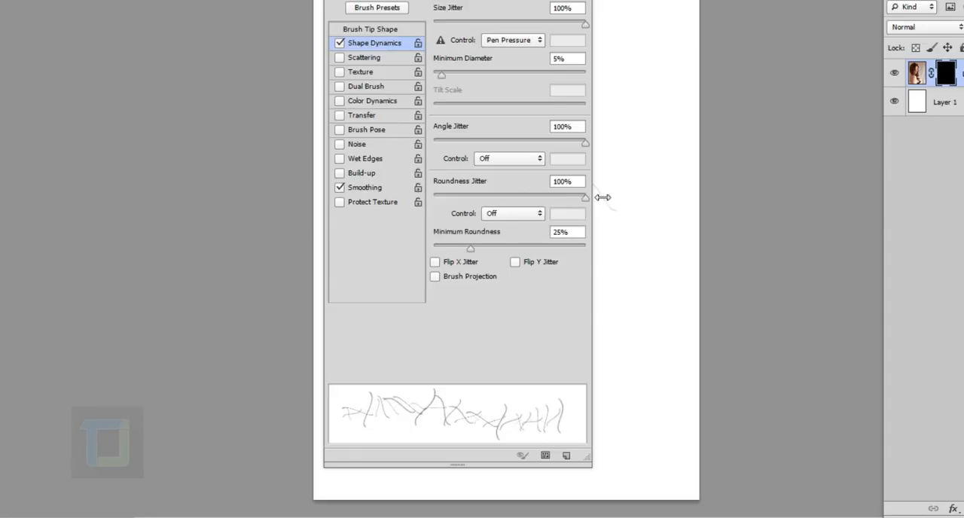
pyautogui.moveTo(470, 247); pyautogui.dragTo(607, 275)
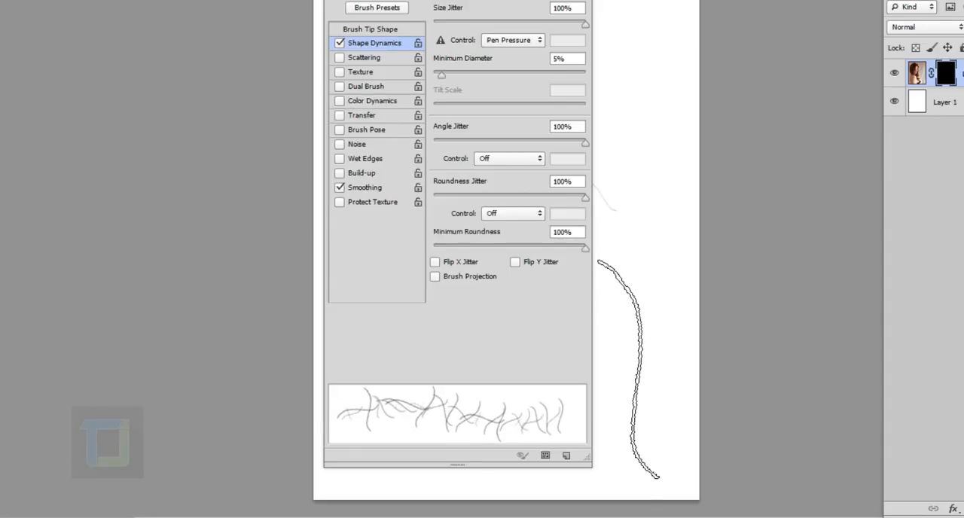
# Enable Scattering for the brush with scatter at 100% and count jitter at 4%
pyautogui.click(367, 60)
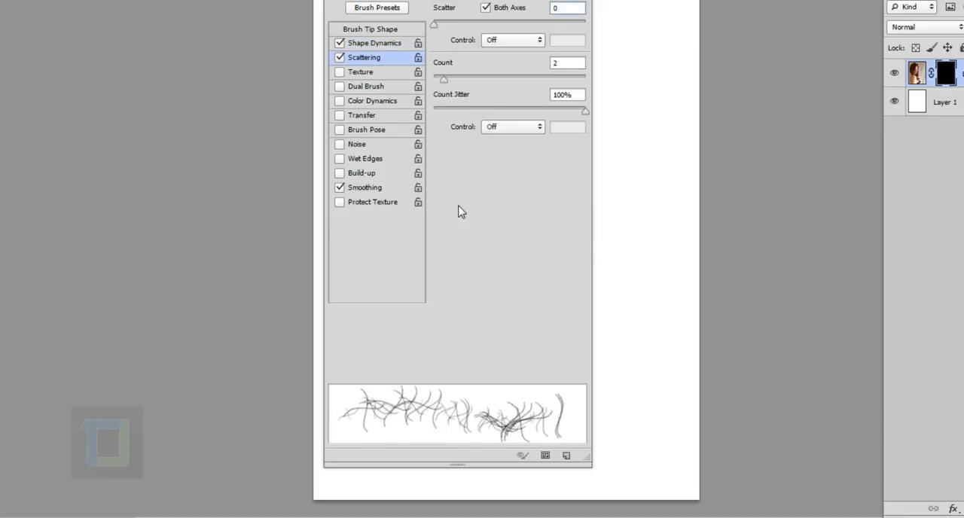
pyautogui.moveTo(439, 28); pyautogui.dragTo(450, 30)
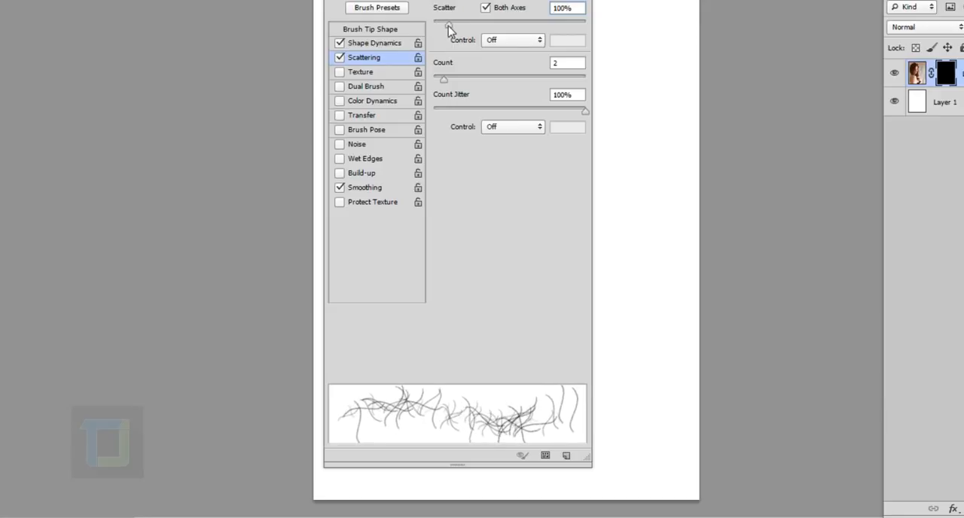
pyautogui.click(446, 111)
pyautogui.moveTo(444, 110); pyautogui.dragTo(440, 112)
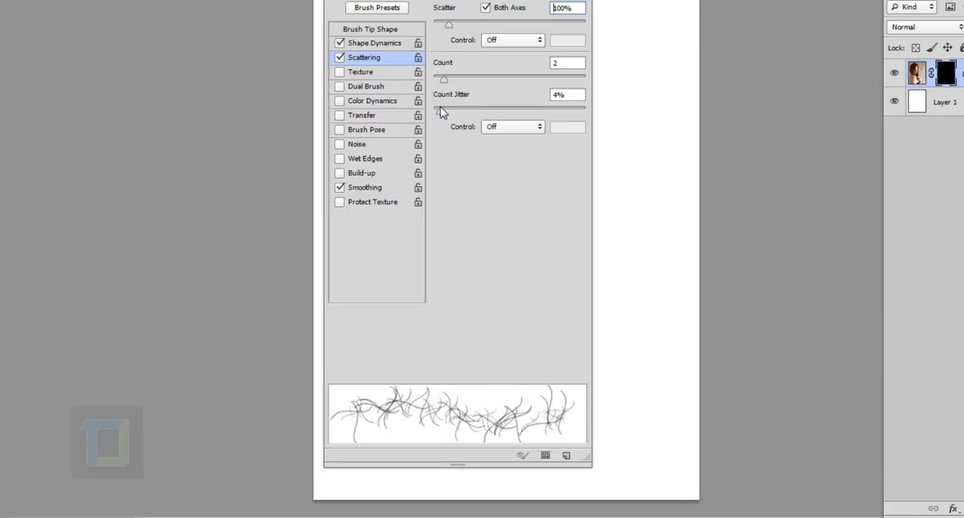
# Enable Transfer with opacity jitter 10% and flow jitter 9%, and collapse the brush settings
pyautogui.click(340, 116)
pyautogui.moveTo(434, 24); pyautogui.dragTo(443, 25)
pyautogui.moveTo(436, 97)
pyautogui.mouseDown()
pyautogui.moveTo(457, 100)
pyautogui.moveTo(448, 101)
pyautogui.mouseUp()
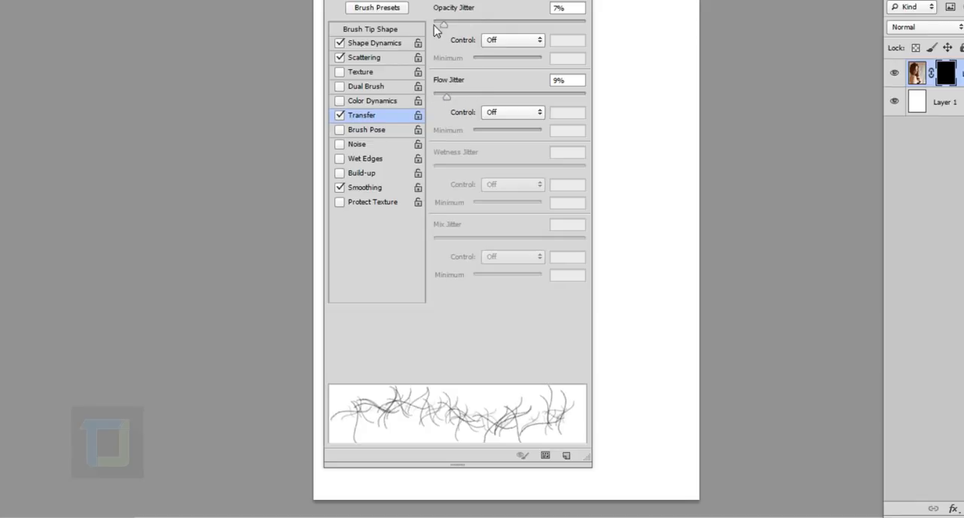
pyautogui.moveTo(443, 25); pyautogui.dragTo(449, 26)
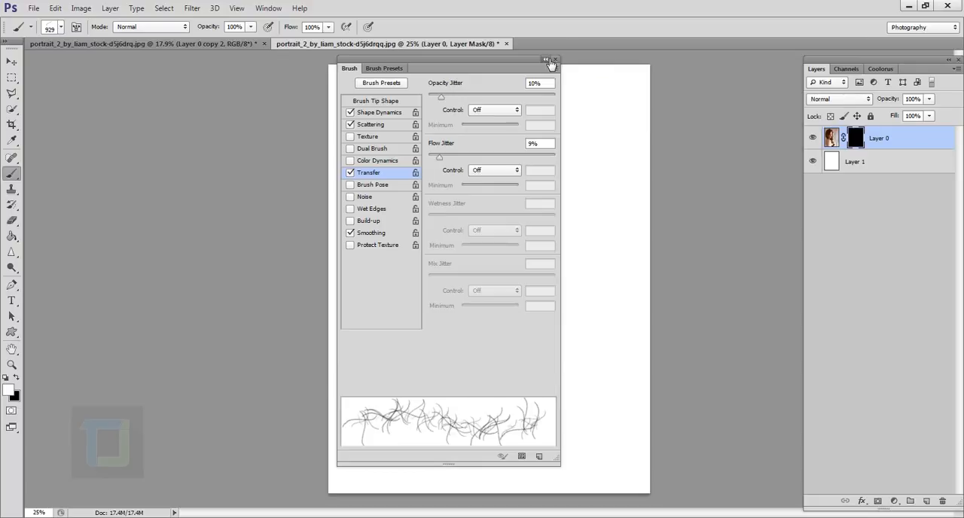
pyautogui.click(548, 60)
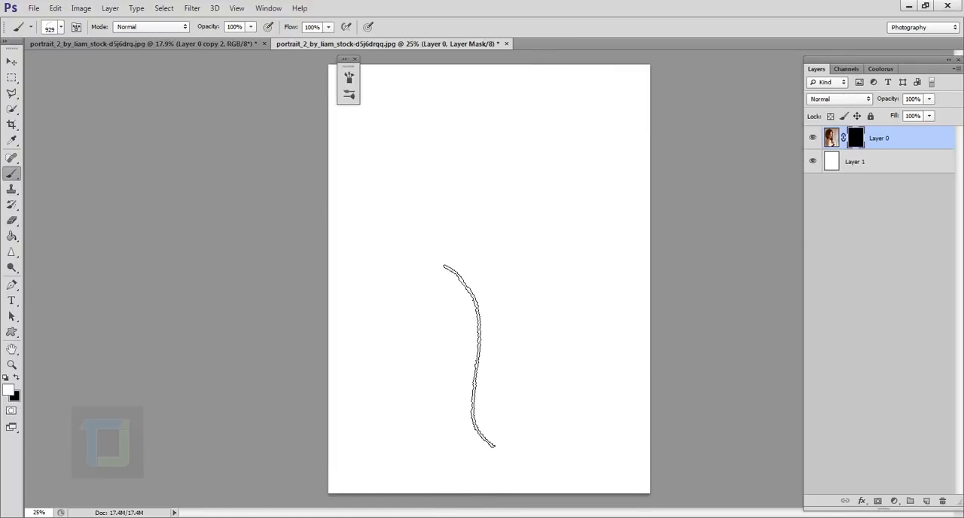
# Reduce the brush size to 400 px and paint white strands on Layer 0's mask to reveal the face and surrounding hair
pyautogui.press('[')
pyautogui.press('[')
pyautogui.press('[')
pyautogui.press('[')
pyautogui.press('[')
pyautogui.press('[')
pyautogui.press('[')
pyautogui.press('[')
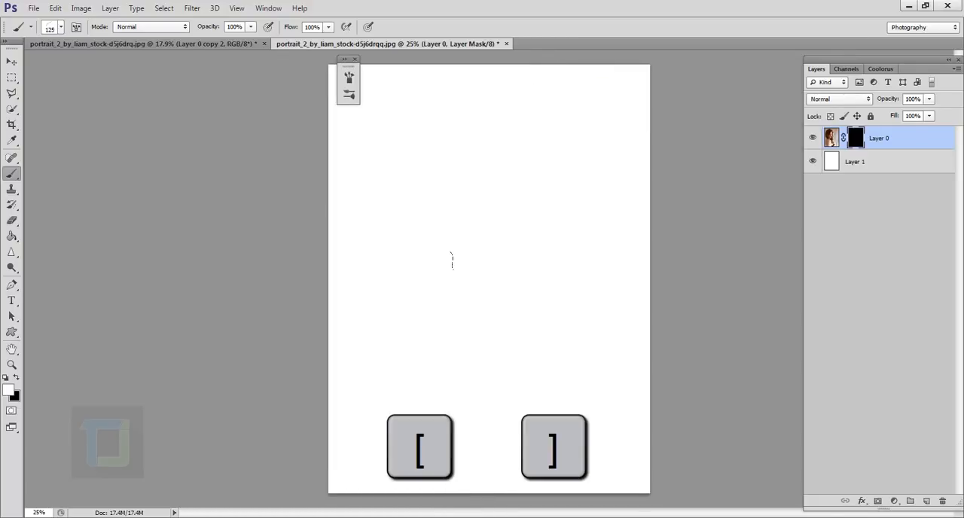
pyautogui.press(']')
pyautogui.press(']')
pyautogui.press(']')
pyautogui.press(']')
pyautogui.press(']')
pyautogui.press('[')
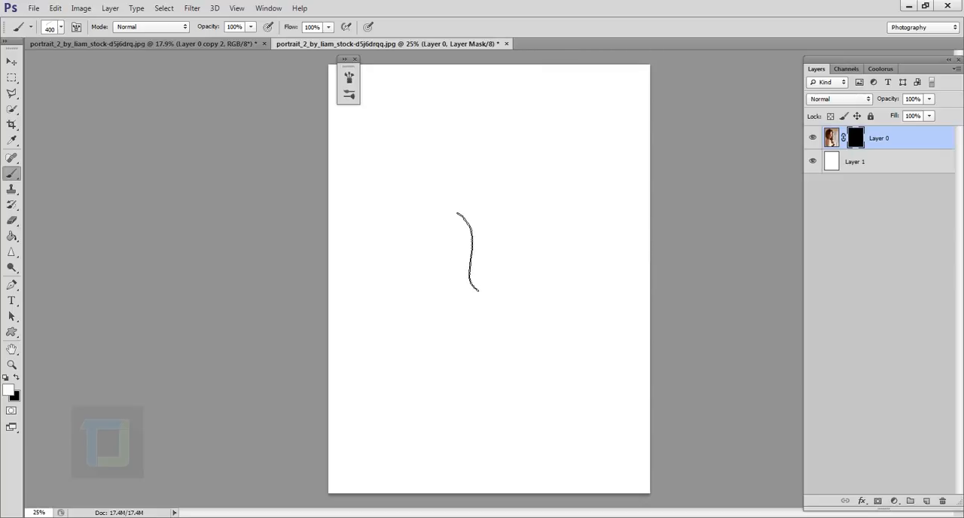
pyautogui.moveTo(467, 252)
pyautogui.mouseDown()
pyautogui.moveTo(493, 253)
pyautogui.moveTo(455, 277)
pyautogui.moveTo(494, 242)
pyautogui.moveTo(465, 233)
pyautogui.moveTo(495, 272)
pyautogui.moveTo(458, 286)
pyautogui.moveTo(481, 224)
pyautogui.moveTo(473, 292)
pyautogui.moveTo(512, 336)
pyautogui.moveTo(520, 250)
pyautogui.moveTo(466, 202)
pyautogui.moveTo(531, 293)
pyautogui.moveTo(435, 309)
pyautogui.moveTo(457, 313)
pyautogui.moveTo(432, 384)
pyautogui.moveTo(482, 401)
pyautogui.moveTo(467, 303)
pyautogui.moveTo(425, 331)
pyautogui.moveTo(451, 403)
pyautogui.moveTo(439, 439)
pyautogui.moveTo(518, 226)
pyautogui.moveTo(479, 215)
pyautogui.moveTo(459, 339)
pyautogui.moveTo(489, 256)
pyautogui.moveTo(506, 350)
pyautogui.moveTo(487, 256)
pyautogui.moveTo(478, 278)
pyautogui.moveTo(486, 259)
pyautogui.moveTo(503, 305)
pyautogui.moveTo(480, 286)
pyautogui.moveTo(488, 316)
pyautogui.moveTo(468, 287)
pyautogui.mouseUp()
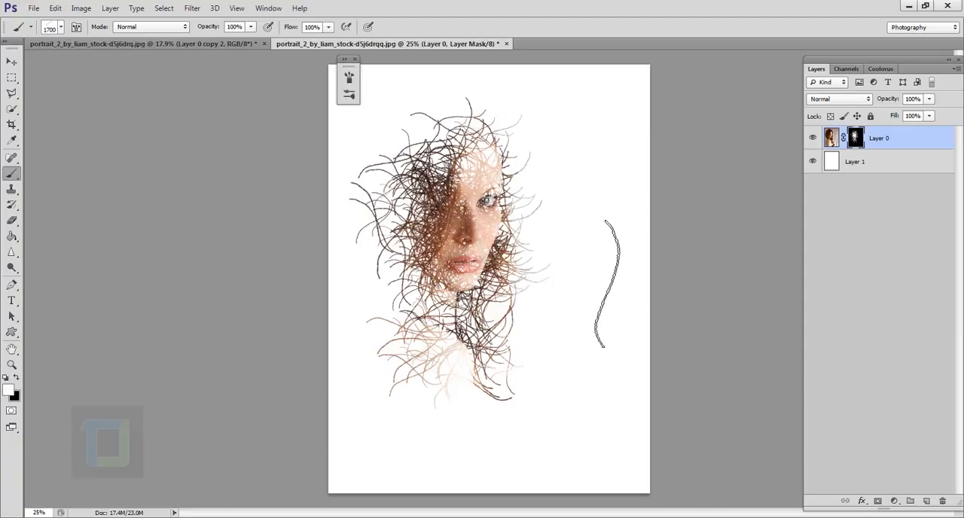
# Try adding long strands around the head with an 1800 px brush, and undo them
pyautogui.press(']')
pyautogui.press(']')
pyautogui.press(']')
pyautogui.moveTo(444, 286); pyautogui.dragTo(464, 256)
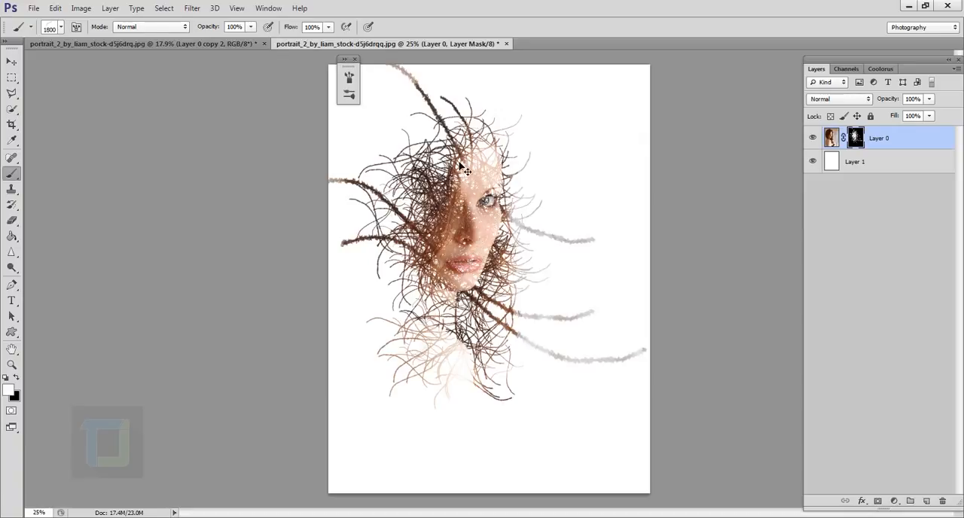
pyautogui.hotkey('ctrl', 'z')
# Try painting outer strands around the head with a smaller brush of about 1400 px, and undo them
pyautogui.press('[')
pyautogui.press('[')
pyautogui.press('[')
pyautogui.press('[')
pyautogui.press('[')
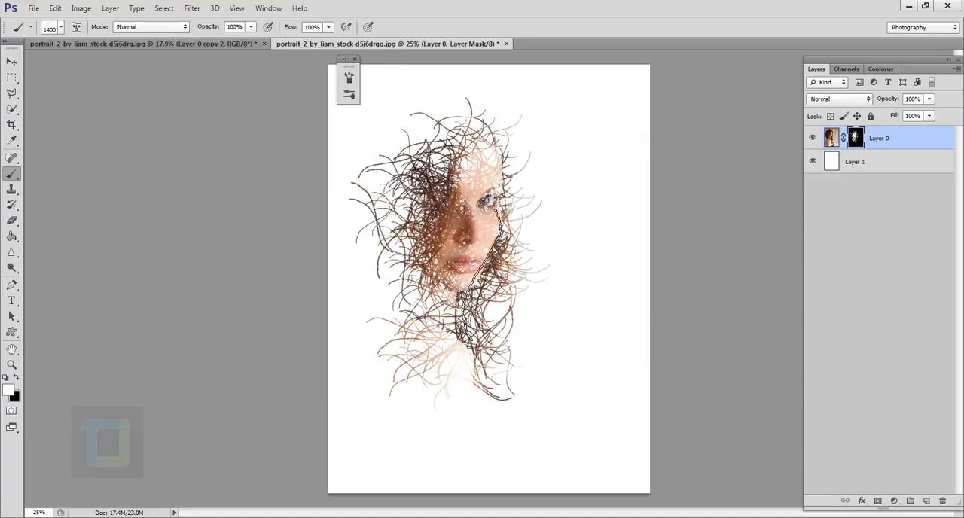
pyautogui.moveTo(480, 256); pyautogui.dragTo(483, 231)
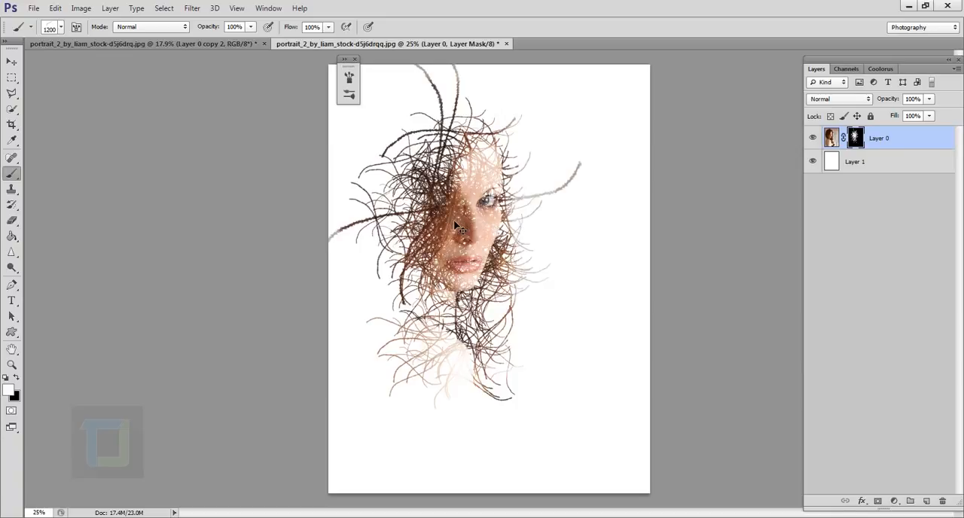
pyautogui.hotkey('ctrl', 'z')
# Reduce the brush to 800 px and paint strands on the mask around the head and down over the shoulder and arm
pyautogui.press('[')
pyautogui.press('[')
pyautogui.press('[')
pyautogui.press('[')
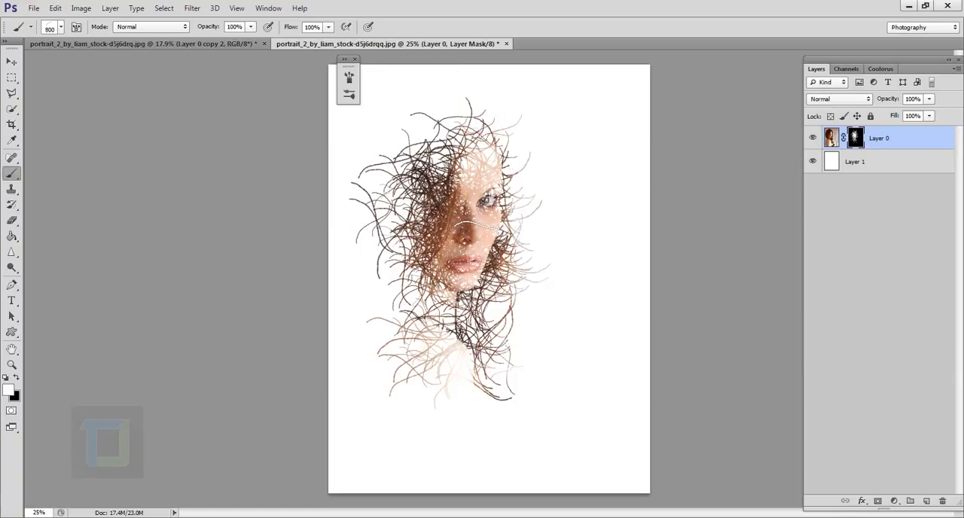
pyautogui.moveTo(467, 226)
pyautogui.mouseDown()
pyautogui.moveTo(461, 260)
pyautogui.moveTo(459, 211)
pyautogui.moveTo(464, 279)
pyautogui.moveTo(465, 243)
pyautogui.mouseUp()
pyautogui.moveTo(461, 290)
pyautogui.mouseDown()
pyautogui.moveTo(446, 324)
pyautogui.moveTo(445, 373)
pyautogui.moveTo(476, 480)
pyautogui.moveTo(443, 301)
pyautogui.moveTo(444, 170)
pyautogui.moveTo(422, 376)
pyautogui.moveTo(409, 390)
pyautogui.mouseUp()
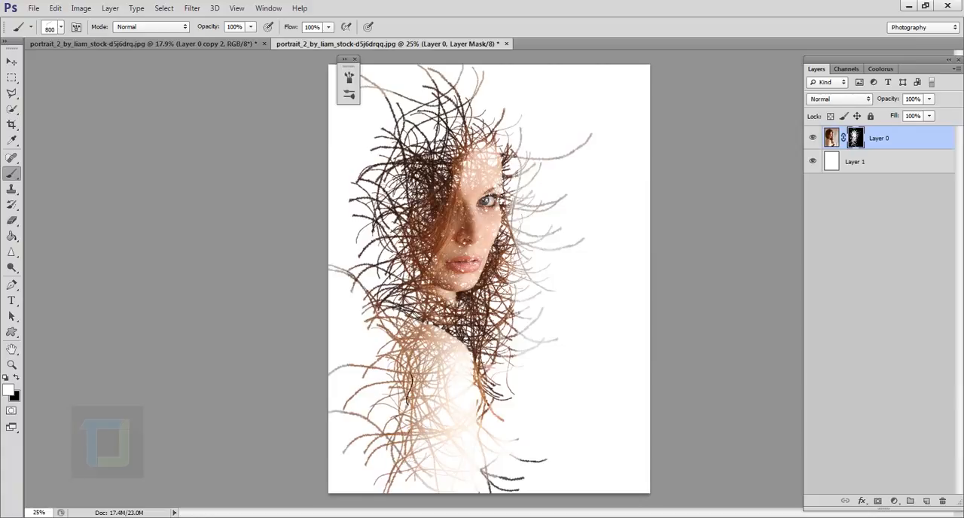
# Paint denser strands over the hair, shoulder and arm on the mask with a 500 px brush
pyautogui.press('[')
pyautogui.moveTo(385, 250)
pyautogui.mouseDown()
pyautogui.moveTo(403, 374)
pyautogui.moveTo(380, 421)
pyautogui.moveTo(497, 399)
pyautogui.moveTo(500, 422)
pyautogui.moveTo(437, 377)
pyautogui.moveTo(414, 403)
pyautogui.moveTo(393, 294)
pyautogui.moveTo(514, 227)
pyautogui.mouseUp()
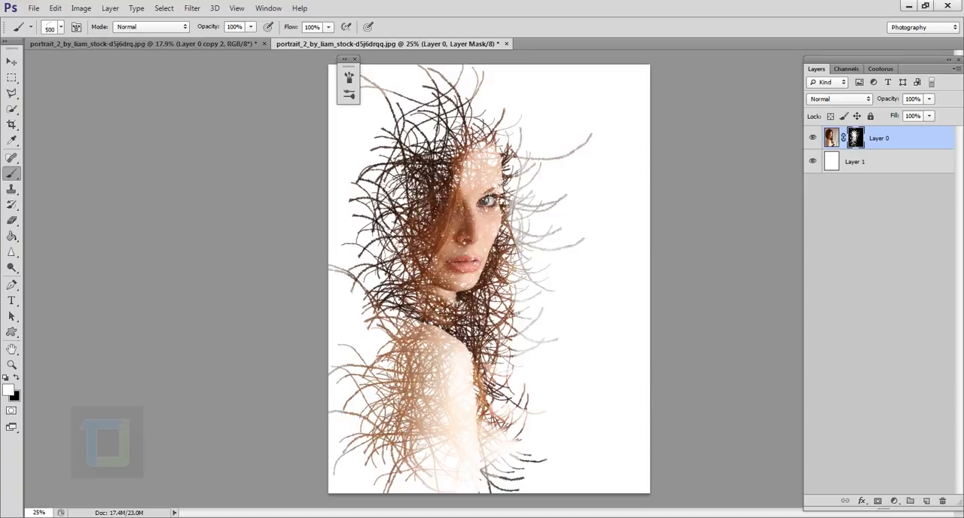
pyautogui.moveTo(437, 200)
pyautogui.mouseDown()
pyautogui.moveTo(431, 143)
pyautogui.moveTo(519, 222)
pyautogui.moveTo(510, 169)
pyautogui.moveTo(482, 187)
pyautogui.mouseUp()
# Reduce the brush to 400 px and add finer strands on the mask along the outer edge of the hair and back
pyautogui.press('[')
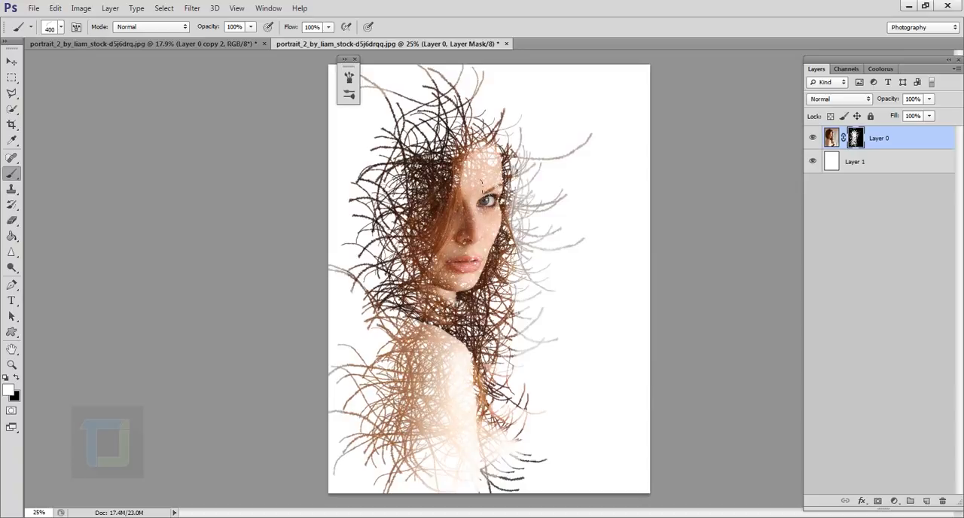
pyautogui.moveTo(430, 145)
pyautogui.mouseDown()
pyautogui.moveTo(482, 89)
pyautogui.moveTo(418, 121)
pyautogui.moveTo(374, 192)
pyautogui.moveTo(360, 450)
pyautogui.moveTo(369, 476)
pyautogui.mouseUp()
pyautogui.moveTo(346, 354)
pyautogui.mouseDown()
pyautogui.moveTo(400, 275)
pyautogui.moveTo(392, 197)
pyautogui.mouseUp()
pyautogui.moveTo(388, 98)
pyautogui.mouseDown()
pyautogui.moveTo(376, 117)
pyautogui.moveTo(367, 218)
pyautogui.mouseUp()
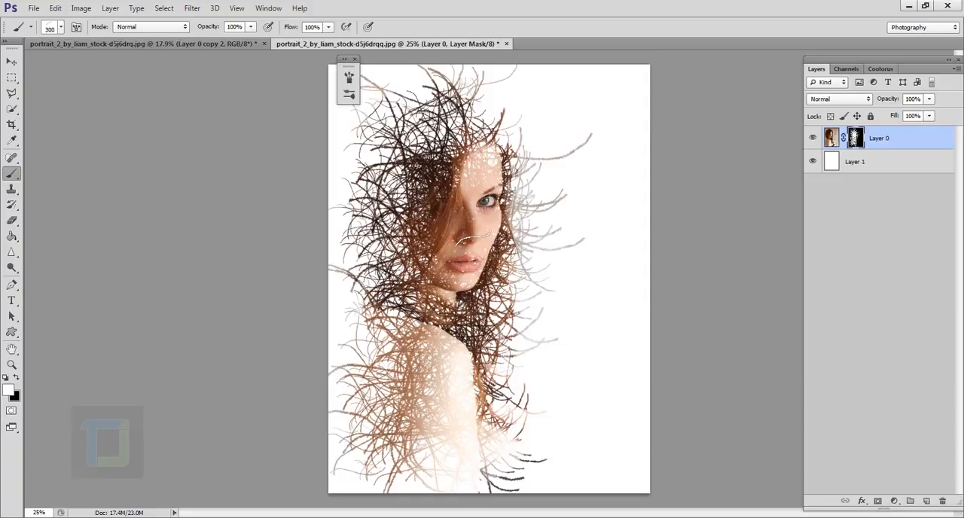
# Fill remaining gaps on the face with brush sizes between 250 and 500 px, and close the floating brush panel
pyautogui.press(']')
pyautogui.press(']')
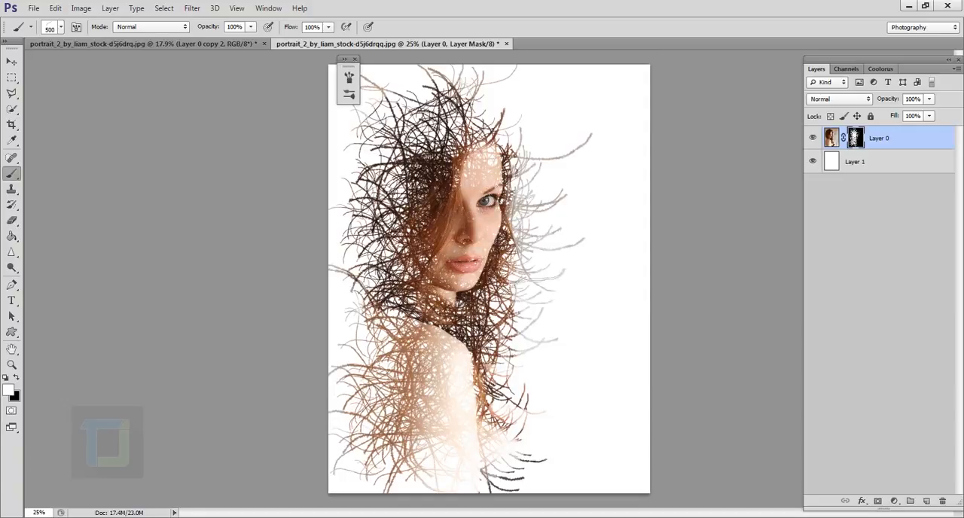
pyautogui.press('[')
pyautogui.press('[')
pyautogui.press('[')
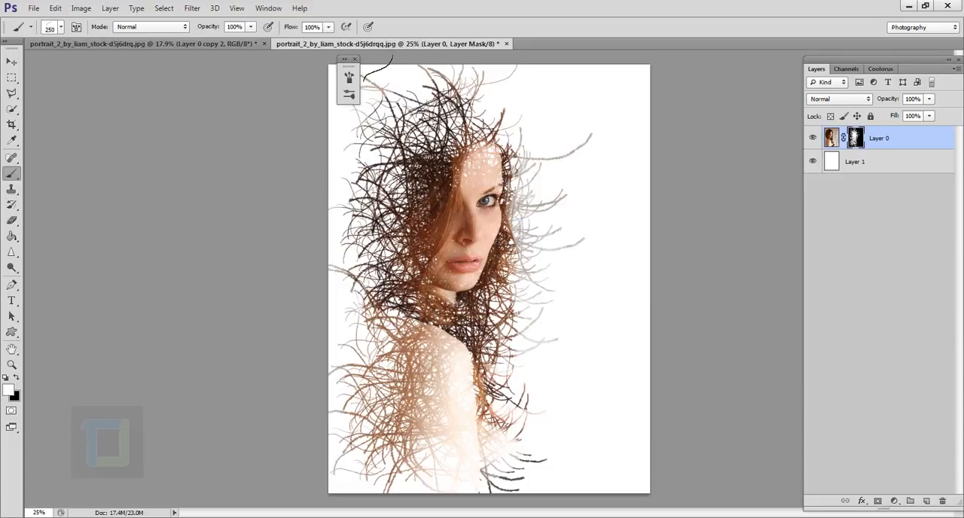
pyautogui.click(355, 61)
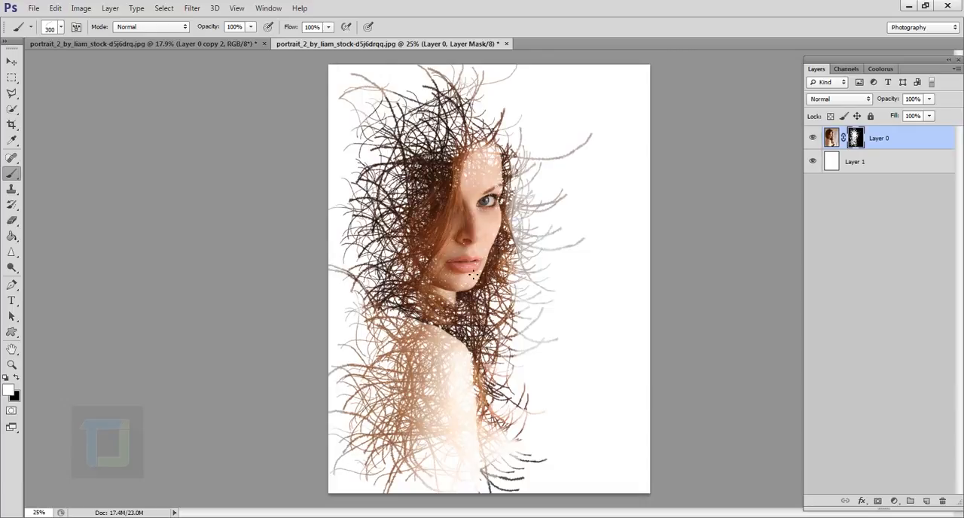
pyautogui.press(']')
pyautogui.press(']')
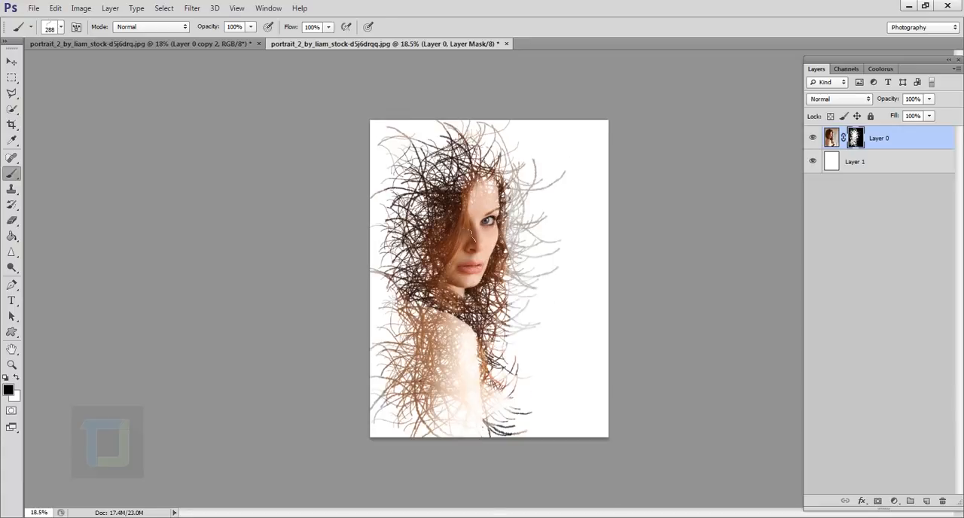
# Paint black strands over the face on the layer mask, and paint them away again with white
pyautogui.hotkey('ctrl', '+')
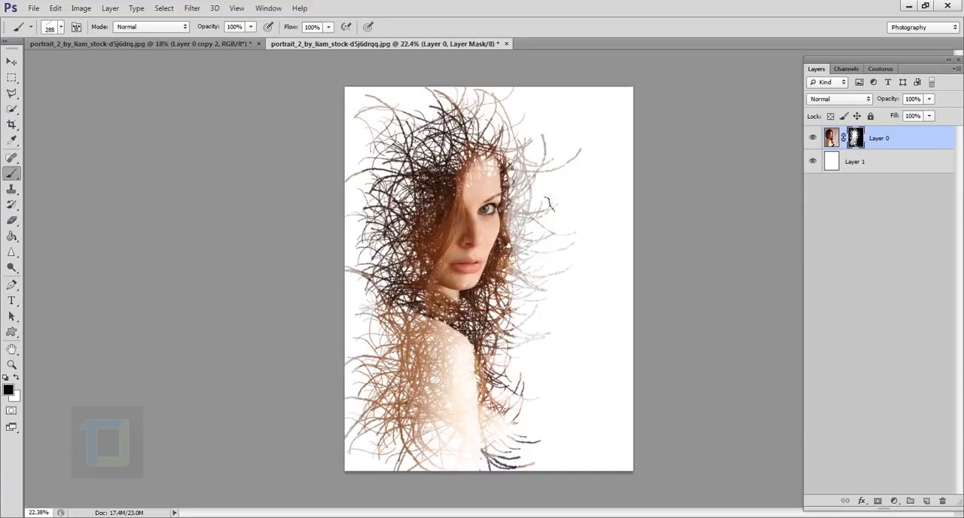
pyautogui.click(564, 179)
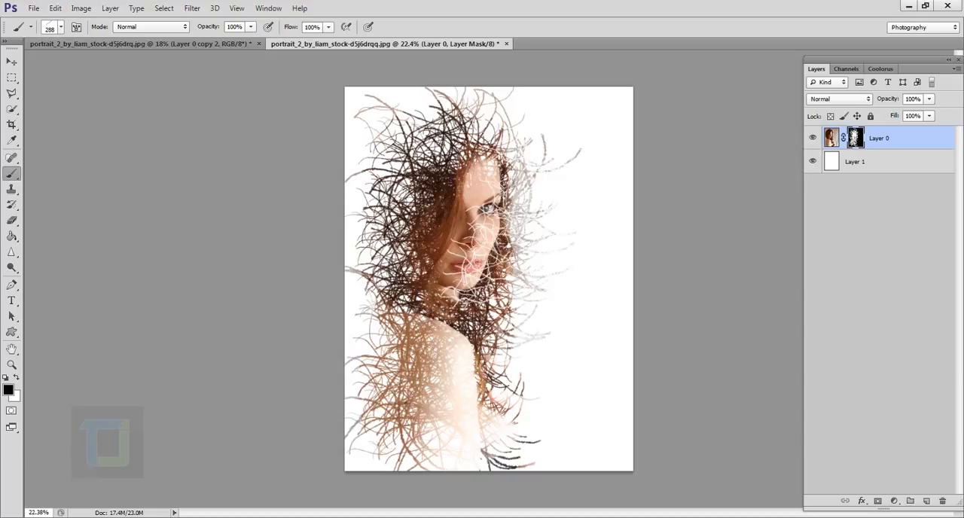
pyautogui.press('x')
pyautogui.press('x')
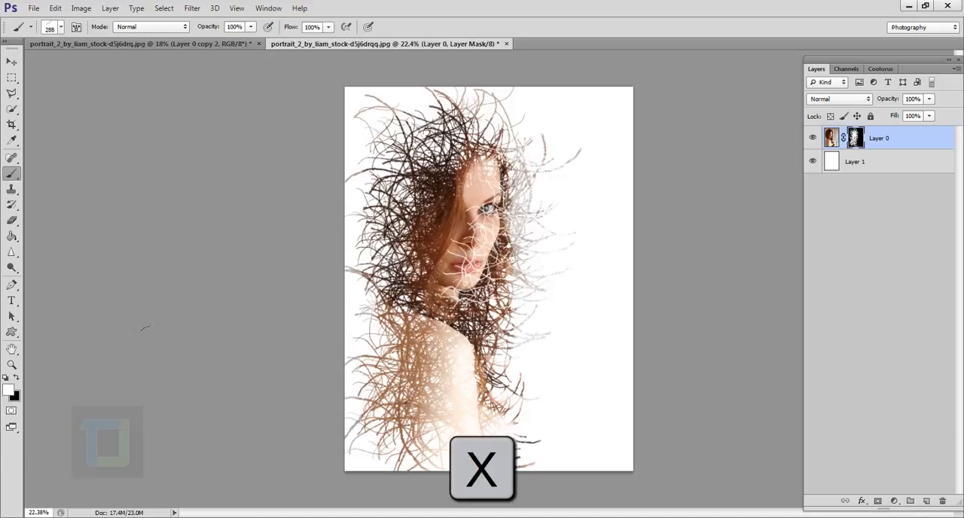
pyautogui.moveTo(462, 231); pyautogui.dragTo(469, 289)
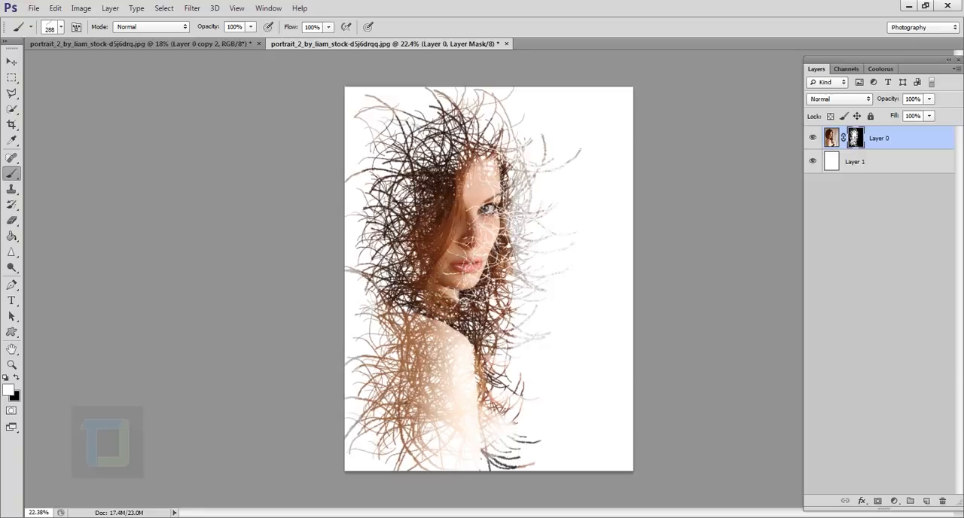
pyautogui.moveTo(491, 185); pyautogui.dragTo(494, 282)
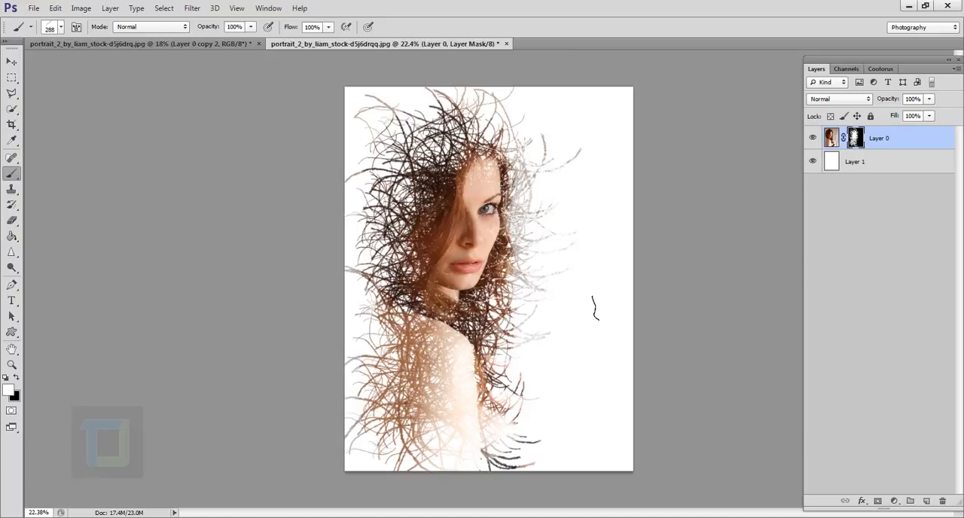
# Add a Solid Color fill layer above the portrait in very dark navy blue, #000421
pyautogui.scroll(-2, 595, 308)
pyautogui.scroll(1, 595, 307)
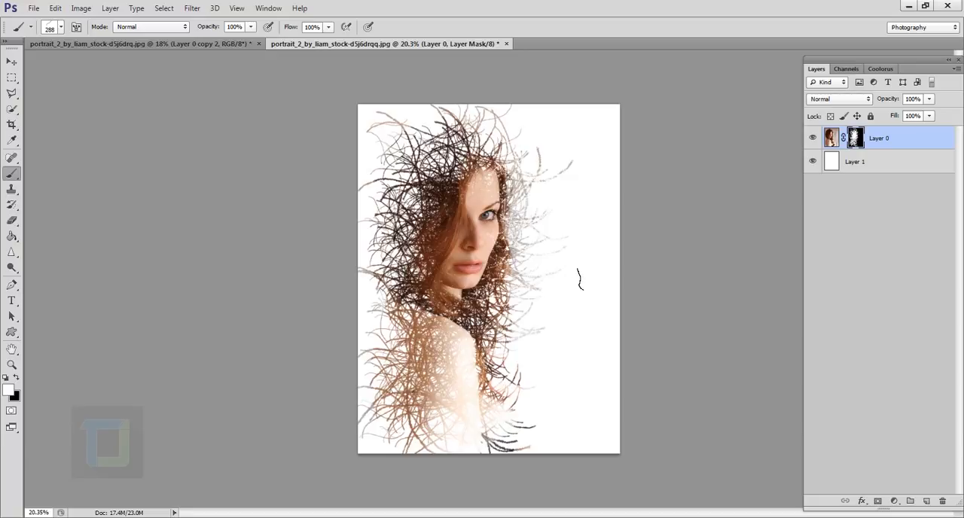
pyautogui.click(894, 500)
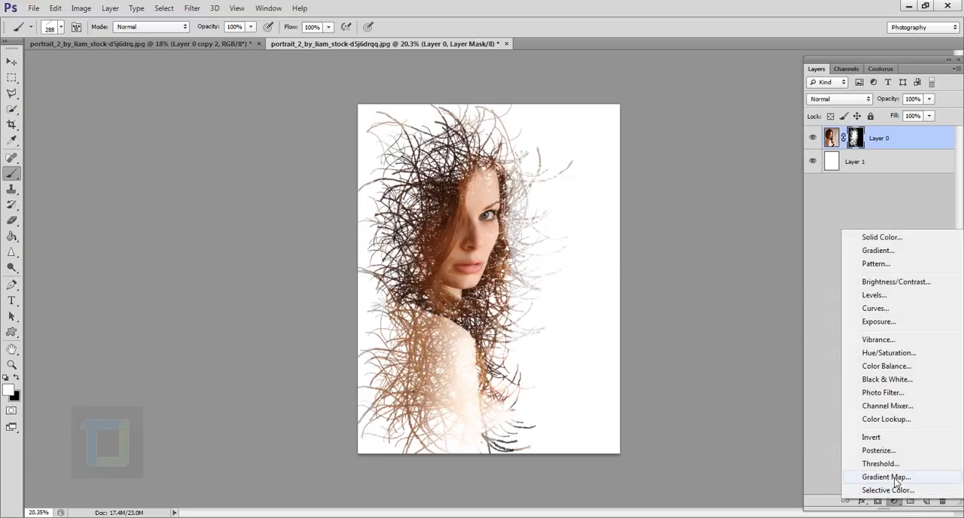
pyautogui.click(878, 238)
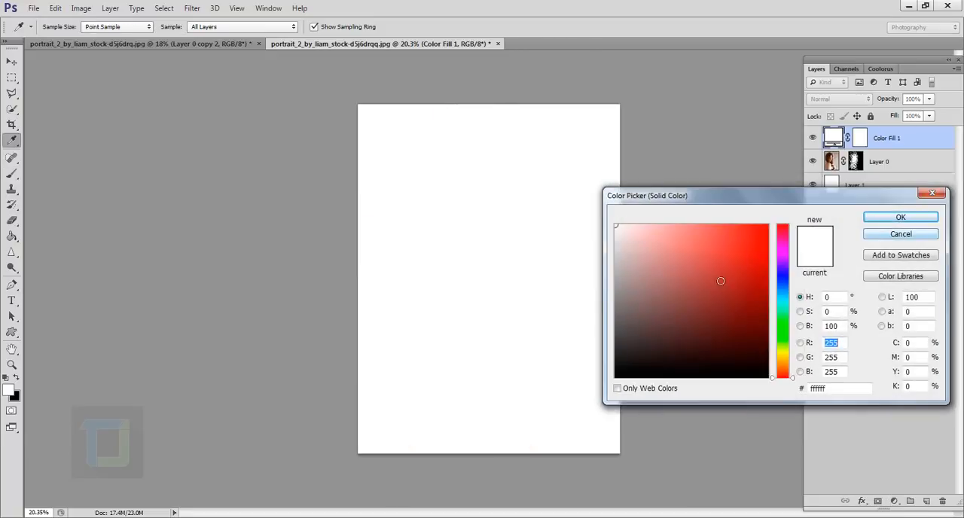
pyautogui.moveTo(786, 363); pyautogui.dragTo(779, 285)
pyautogui.click(765, 348)
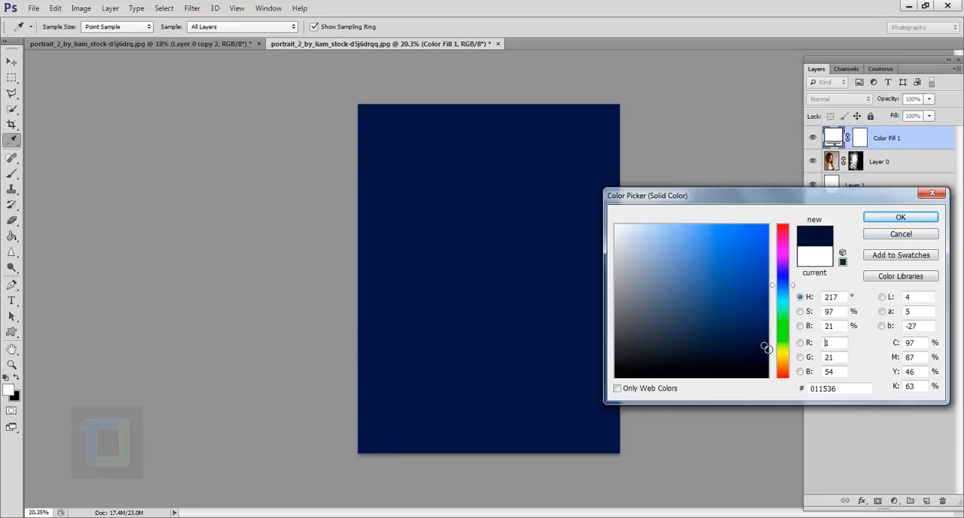
pyautogui.moveTo(766, 348); pyautogui.dragTo(773, 361)
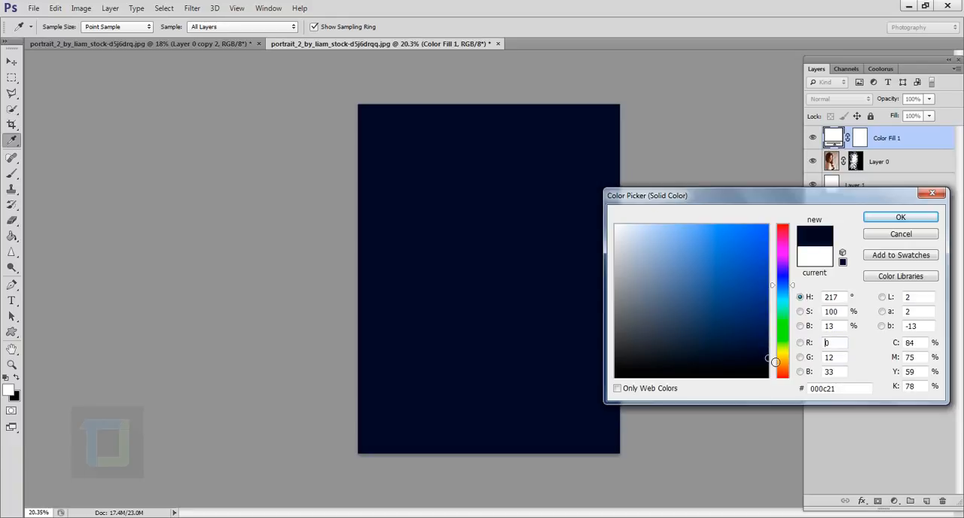
pyautogui.moveTo(793, 287); pyautogui.dragTo(785, 283)
pyautogui.click(911, 216)
pyautogui.press('b')
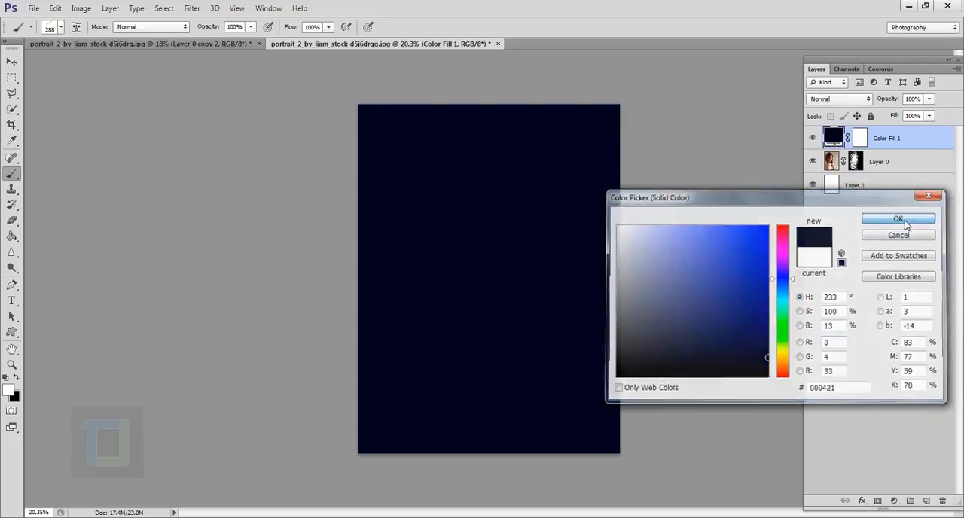
# Set the navy fill layer's blend mode to Exclusion and its opacity to 57%, and compare the image with and without it
pyautogui.click(829, 100)
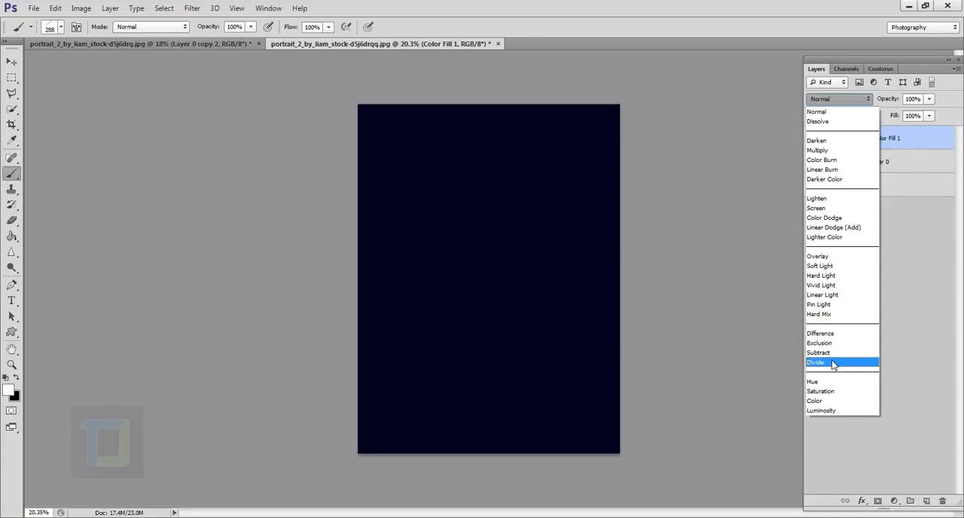
pyautogui.click(829, 343)
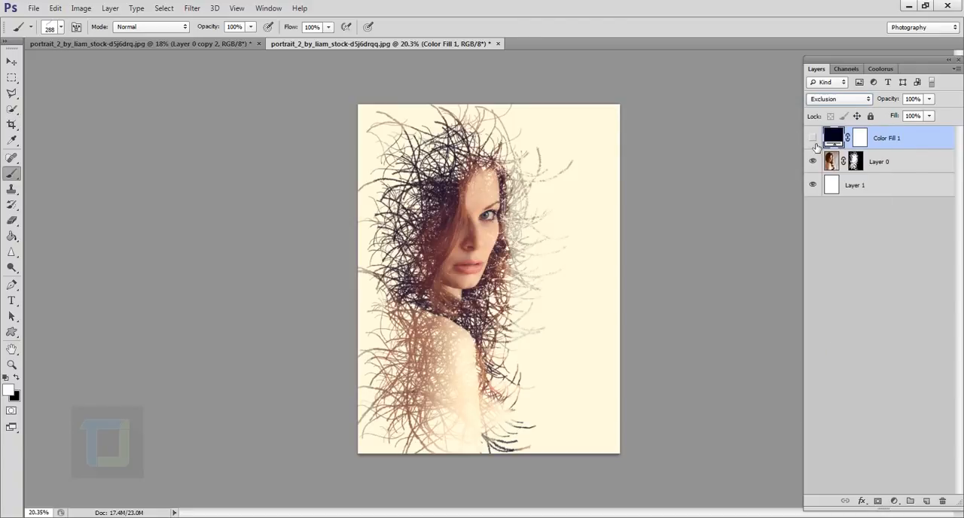
pyautogui.click(814, 140)
pyautogui.moveTo(899, 99); pyautogui.dragTo(866, 100)
pyautogui.click(814, 140)
pyautogui.click(813, 140)
# Add a new empty layer above the colour fill, choose the soft round brush with 0% hardness and enlarge it to 1200 px
pyautogui.click(927, 501)
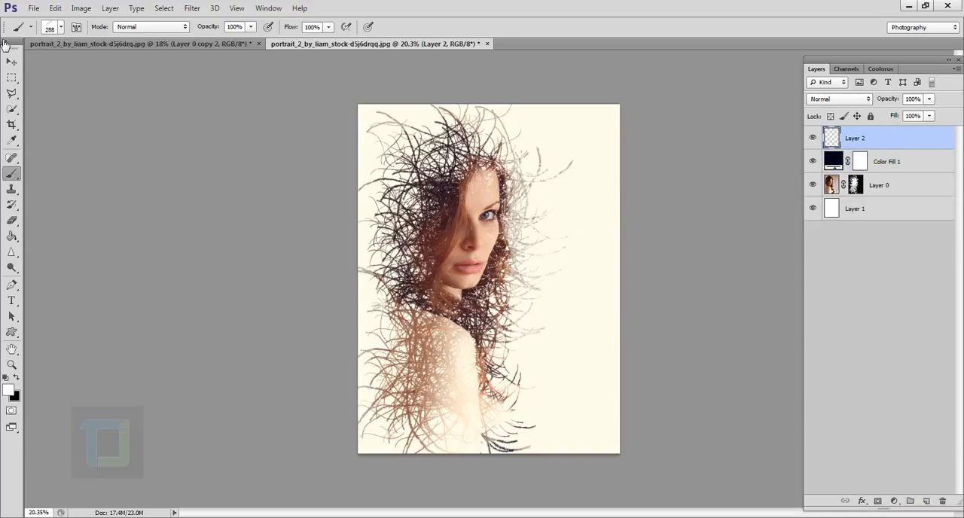
pyautogui.click(61, 28)
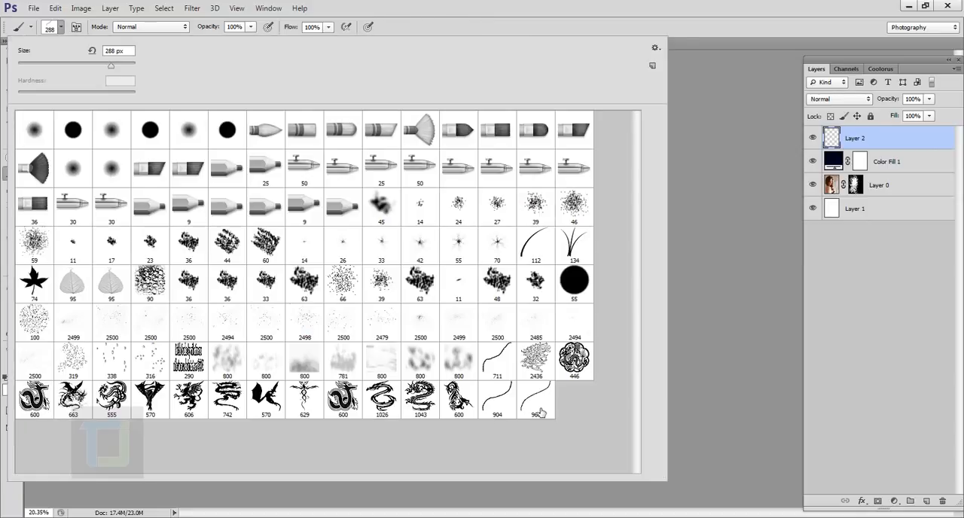
pyautogui.click(36, 133)
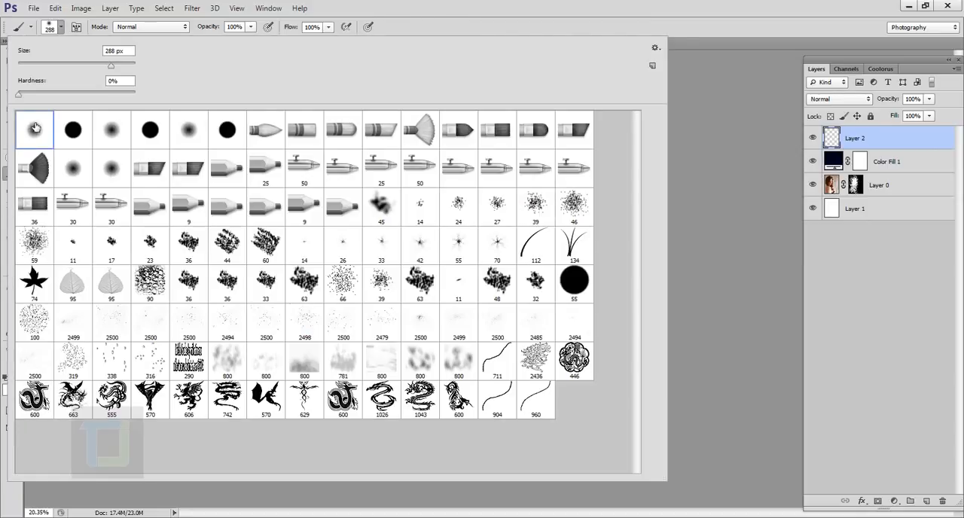
pyautogui.doubleClick(35, 133)
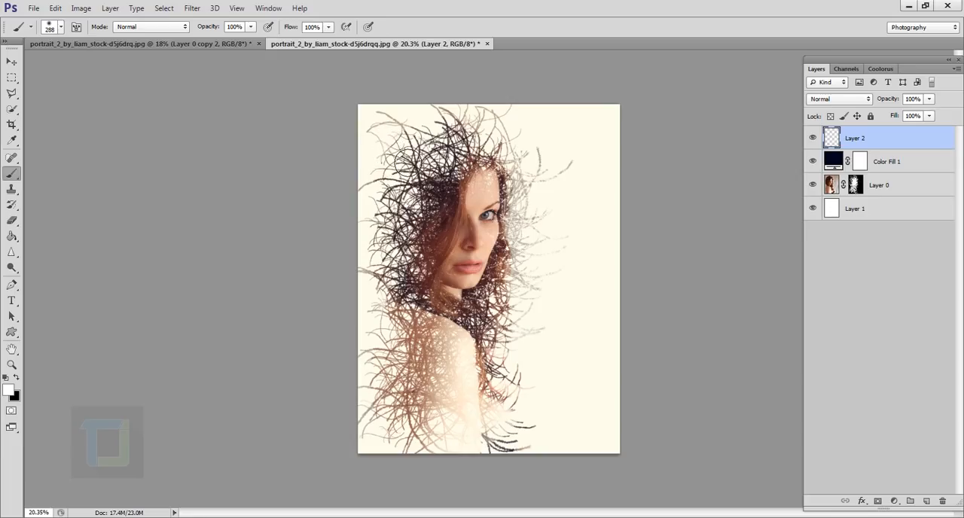
pyautogui.press(']')
pyautogui.press(']')
pyautogui.press(']')
pyautogui.press(']')
pyautogui.press(']')
pyautogui.press(']')
pyautogui.press(']')
pyautogui.press(']')
pyautogui.press(']')
pyautogui.press(']')
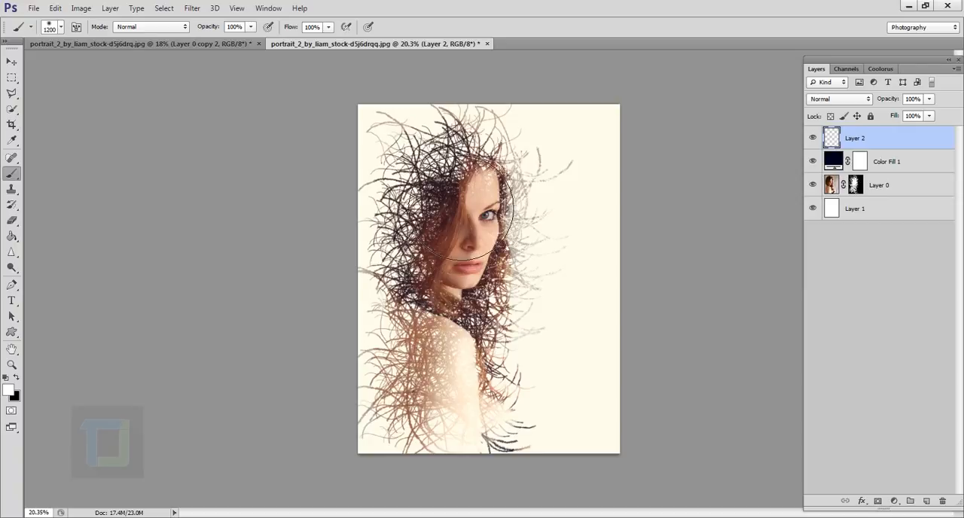
# Set the foreground colour to a dark orange-brown and paint one soft 1300 px dab over the upper hair on the new layer
pyautogui.click(11, 390)
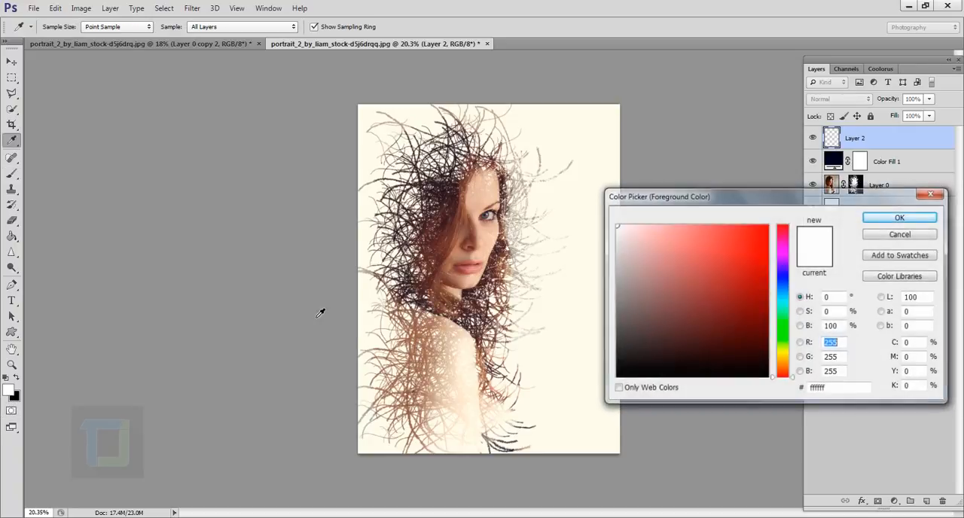
pyautogui.moveTo(781, 377); pyautogui.dragTo(786, 369)
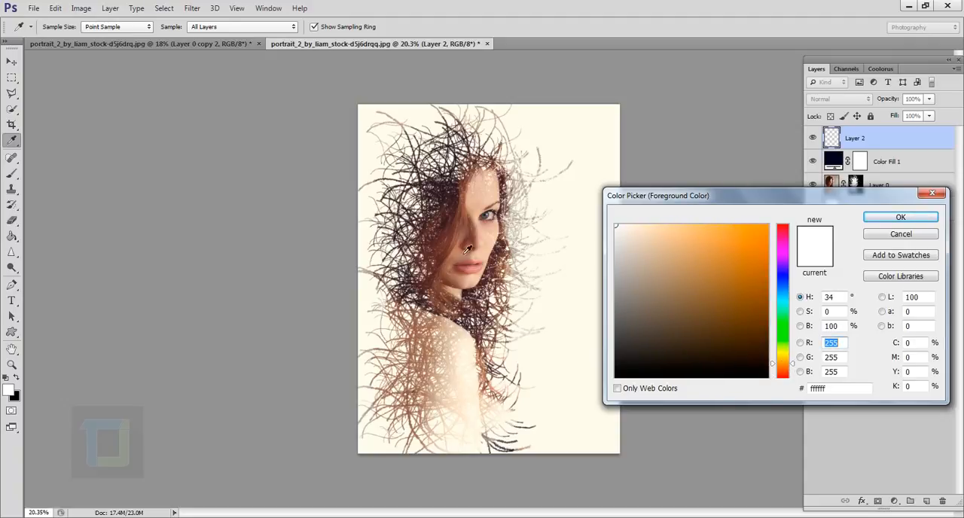
pyautogui.click(783, 369)
pyautogui.moveTo(783, 368); pyautogui.dragTo(763, 320)
pyautogui.click(903, 218)
pyautogui.press('b')
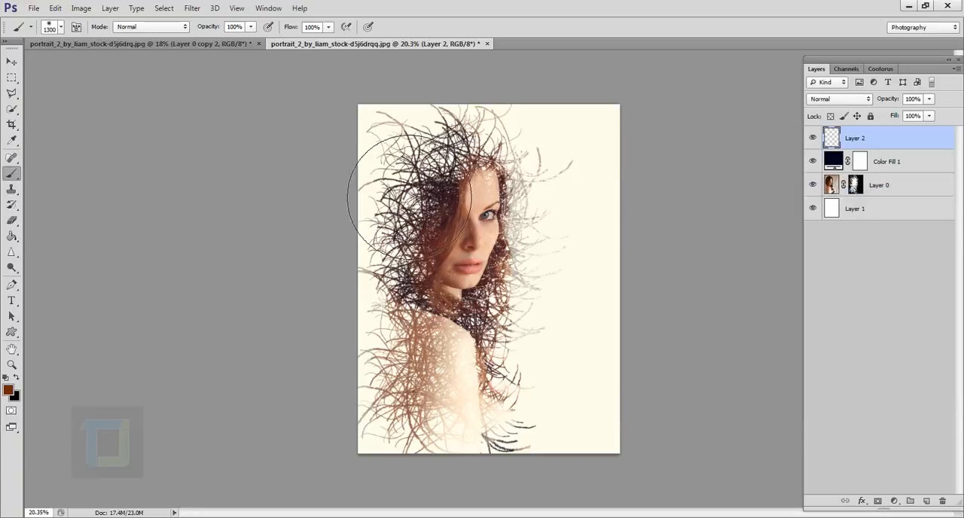
pyautogui.click(403, 151)
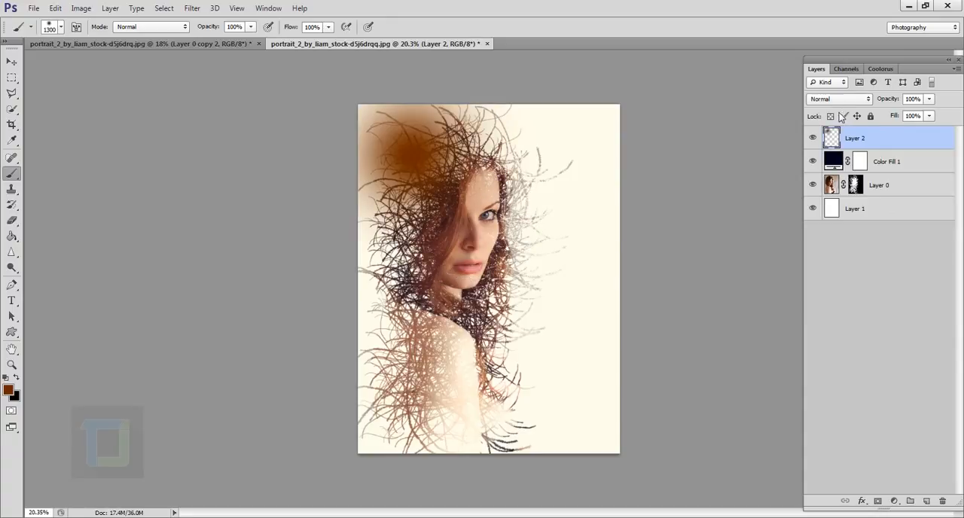
# Set the brown dab layer's blend mode to Screen and move the glow slightly down onto the hair
pyautogui.click(838, 100)
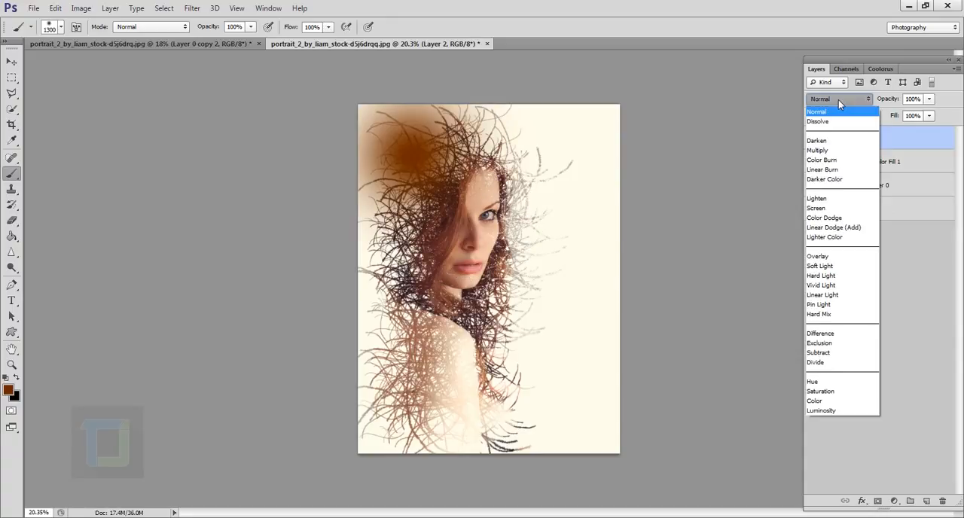
pyautogui.click(826, 209)
pyautogui.press('v')
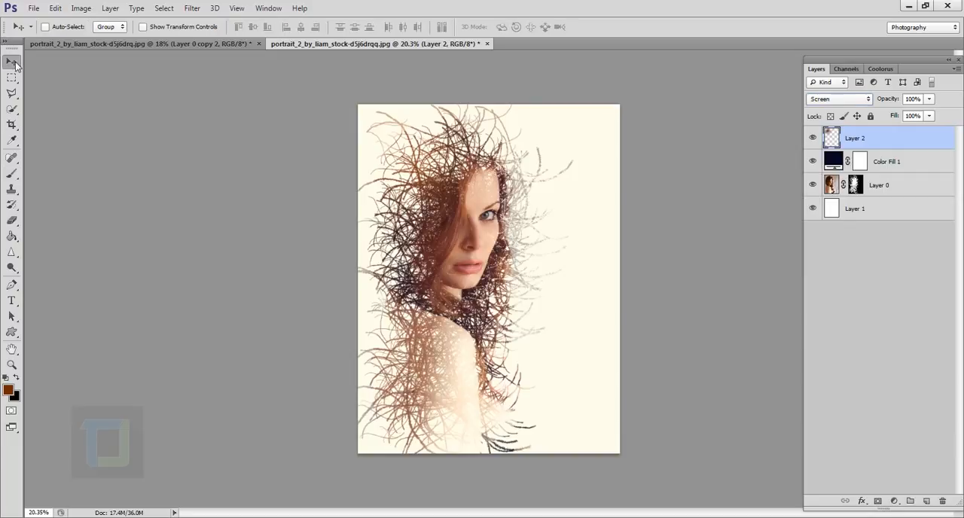
pyautogui.moveTo(411, 158); pyautogui.dragTo(422, 179)
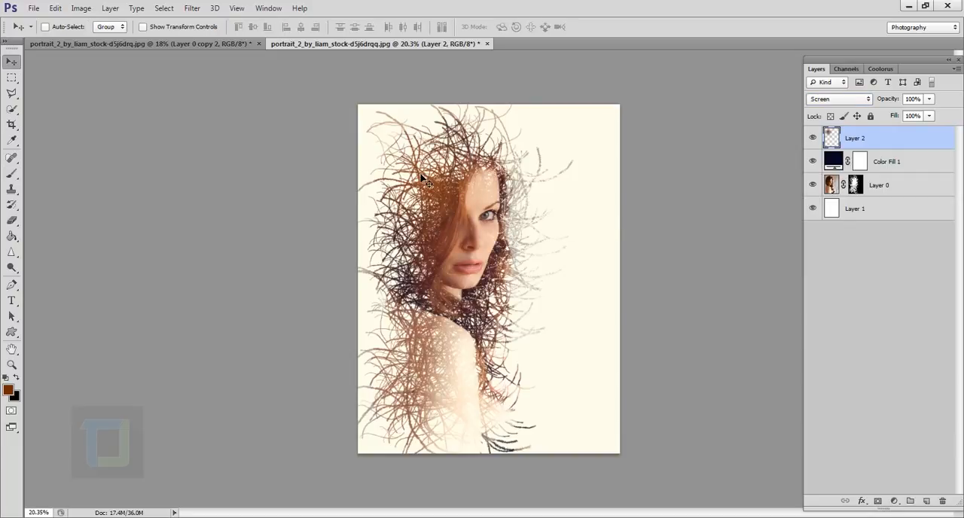
# Scale the glow layer proportionally to about 170%, move it up over the hair and compare the image with and without it
pyautogui.hotkey('ctrl', 't')
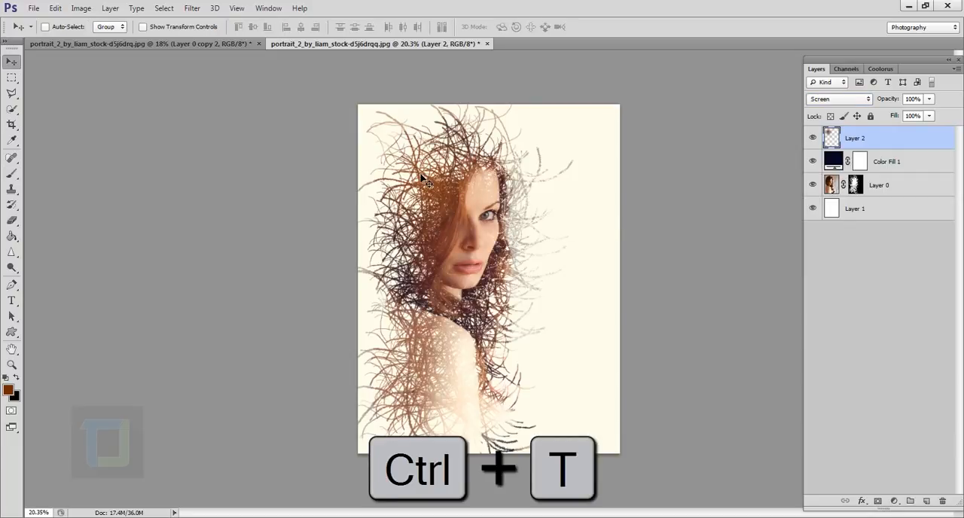
pyautogui.press('shift')
pyautogui.moveTo(555, 308); pyautogui.dragTo(692, 430)
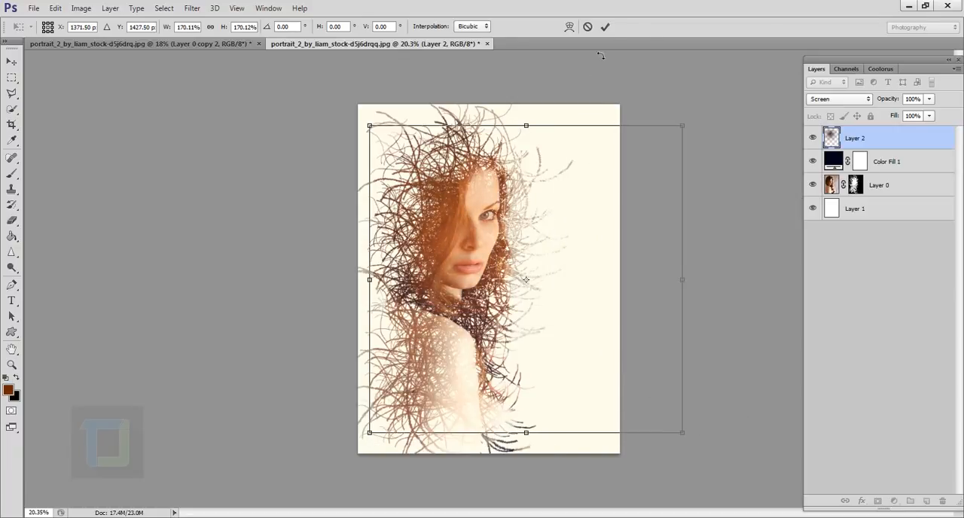
pyautogui.click(605, 28)
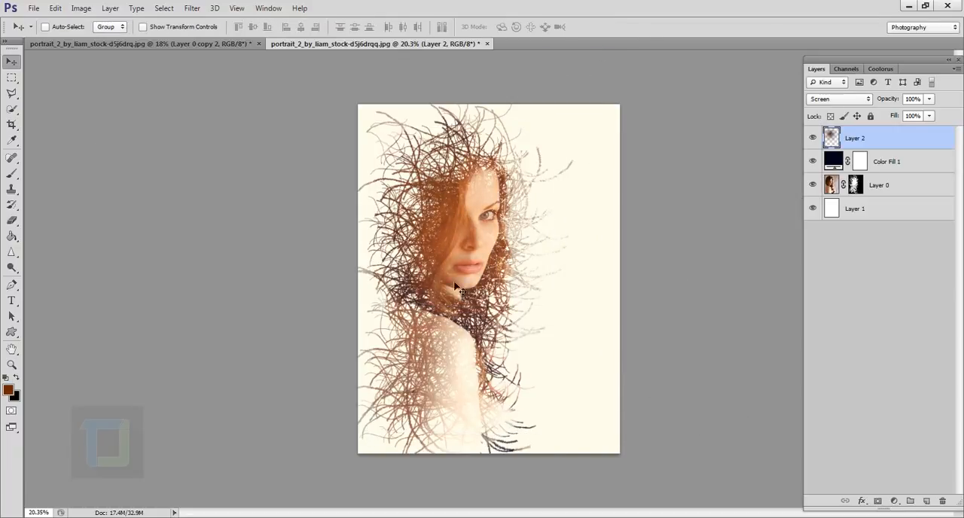
pyautogui.moveTo(459, 290); pyautogui.dragTo(453, 204)
pyautogui.click(813, 138)
pyautogui.click(813, 138)
pyautogui.scroll(-1, 652, 219)
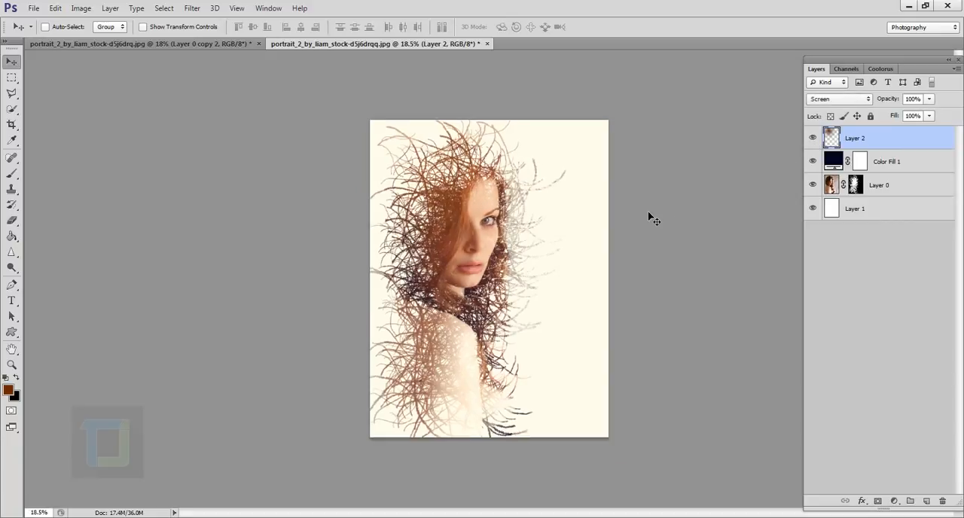
pyautogui.scroll(-1, 651, 218)
pyautogui.scroll(3, 592, 232)
pyautogui.scroll(-3, 591, 233)
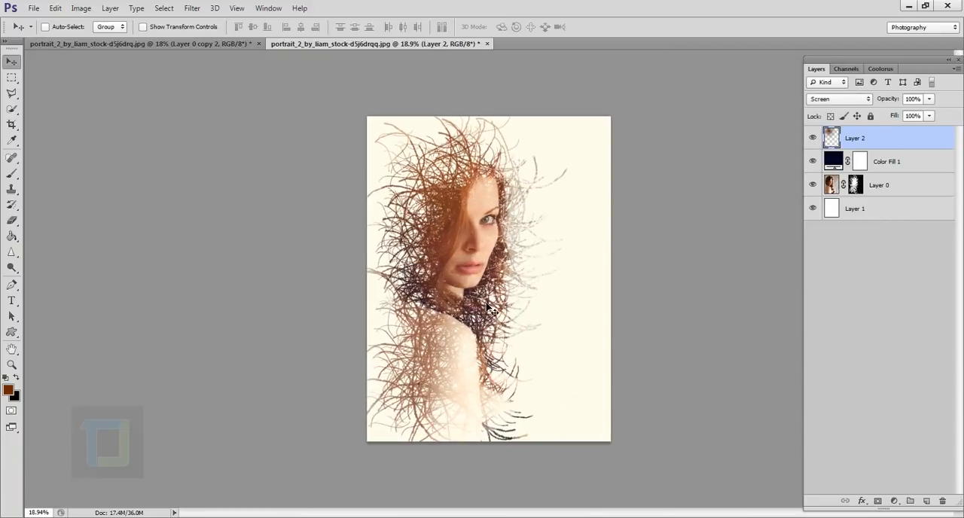
# Activate the Brush tool and choose the 904 px curved stroke tip from the brush presets
pyautogui.press('b')
pyautogui.scroll(2, 491, 309)
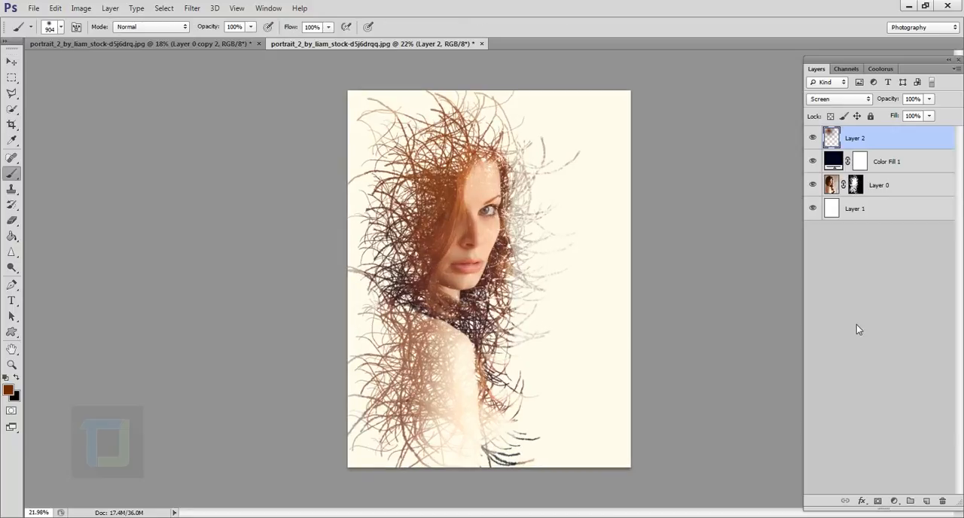
pyautogui.click(60, 27)
pyautogui.click(495, 413)
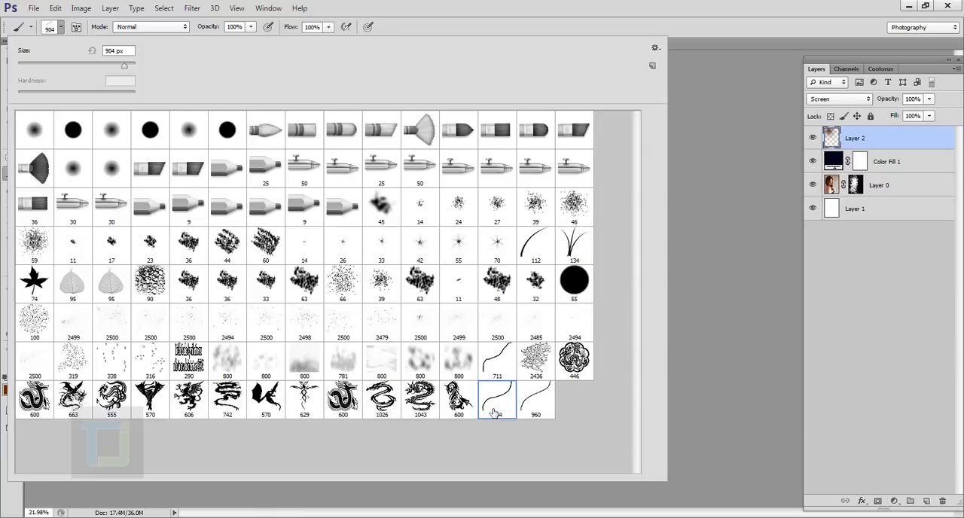
pyautogui.click(469, 6)
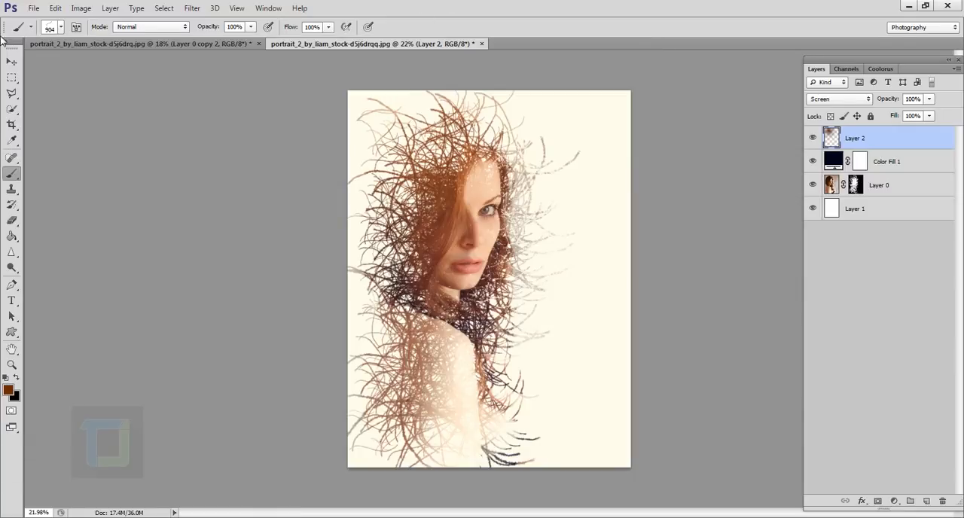
# Enable Shape Dynamics, Scattering, Texture, Dual Brush and Color Dynamics for the curved stroke brush
pyautogui.click(77, 28)
pyautogui.click(374, 137)
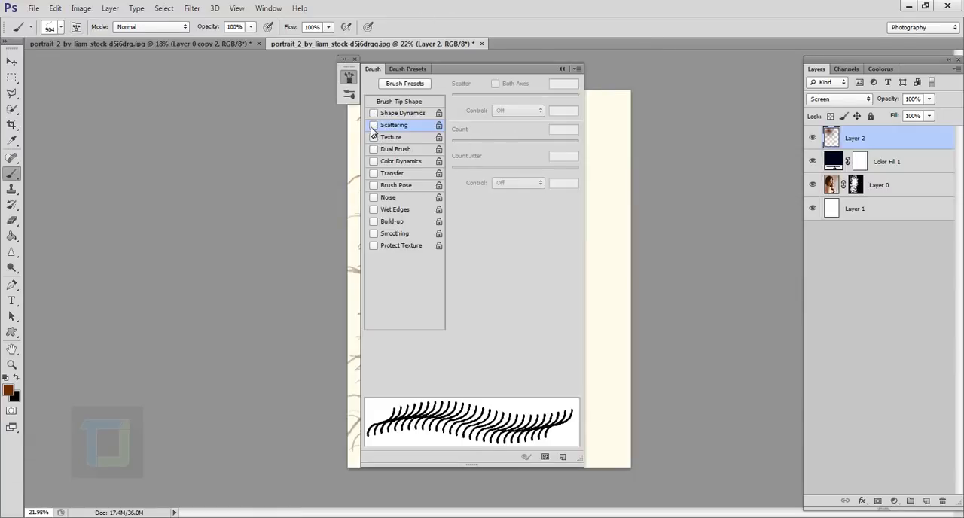
pyautogui.click(373, 125)
pyautogui.click(373, 113)
pyautogui.click(402, 114)
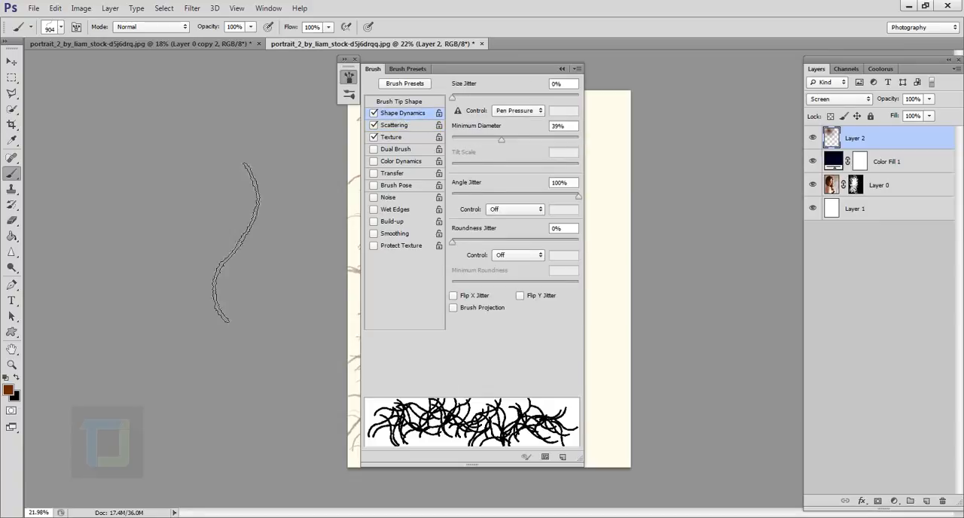
pyautogui.click(60, 28)
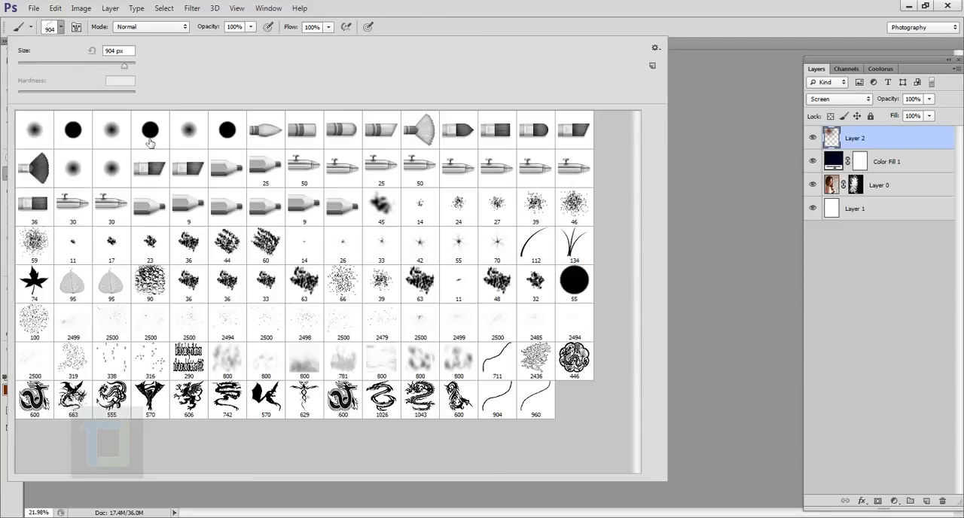
pyautogui.click(597, 5)
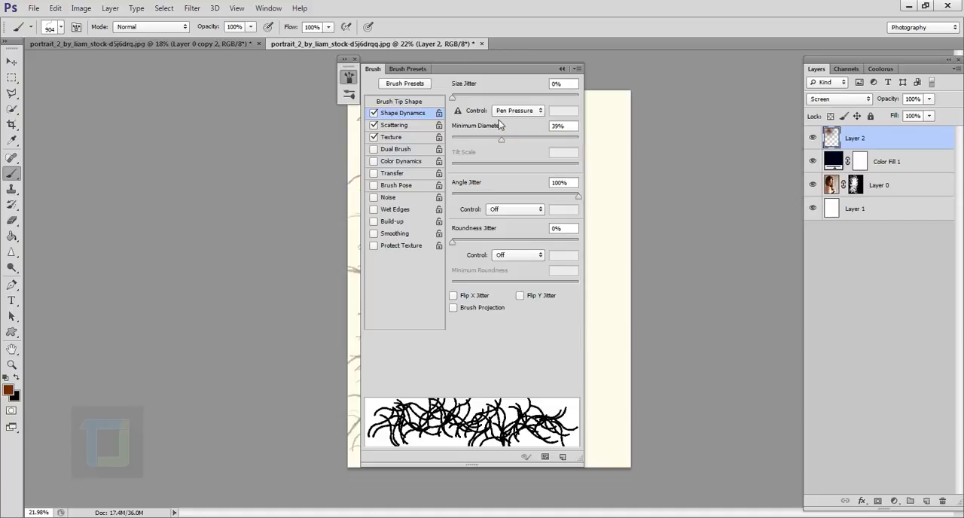
pyautogui.click(374, 149)
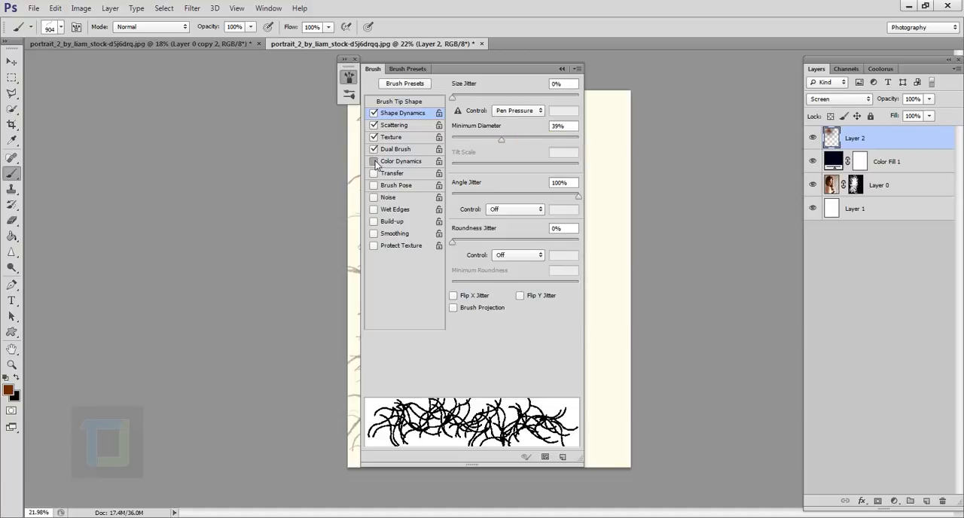
pyautogui.click(391, 162)
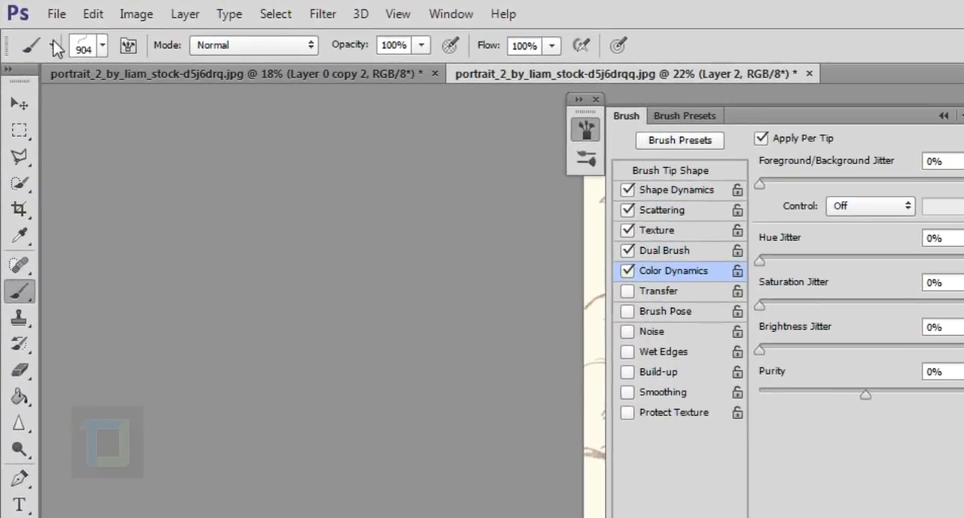
# Save the current brush settings as a new tool preset named "my special brush preset", with its color included
pyautogui.click(31, 27)
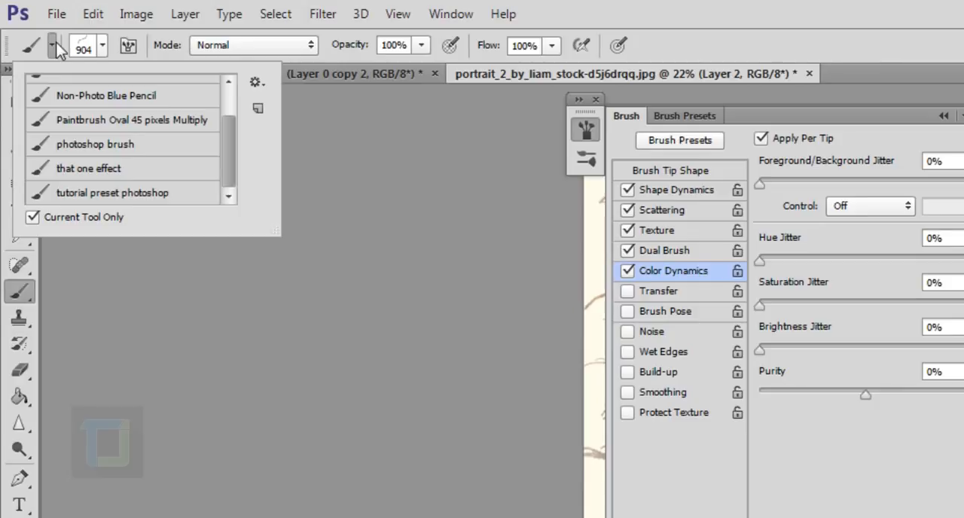
pyautogui.click(257, 110)
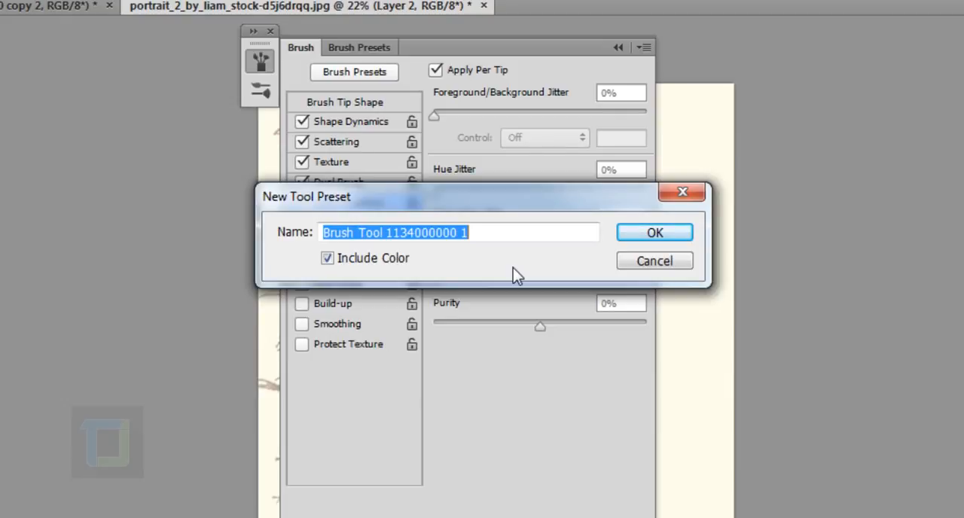
pyautogui.write('my spe')
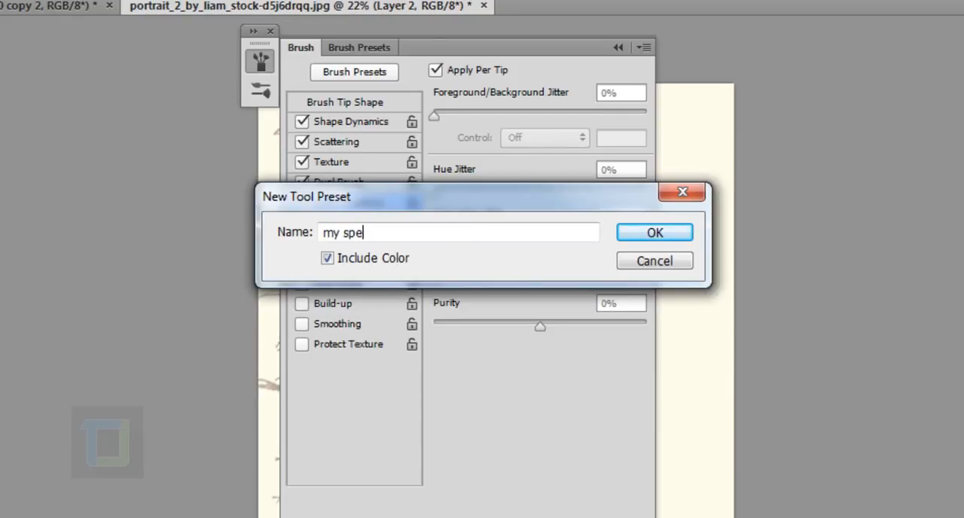
pyautogui.write('cial brush p')
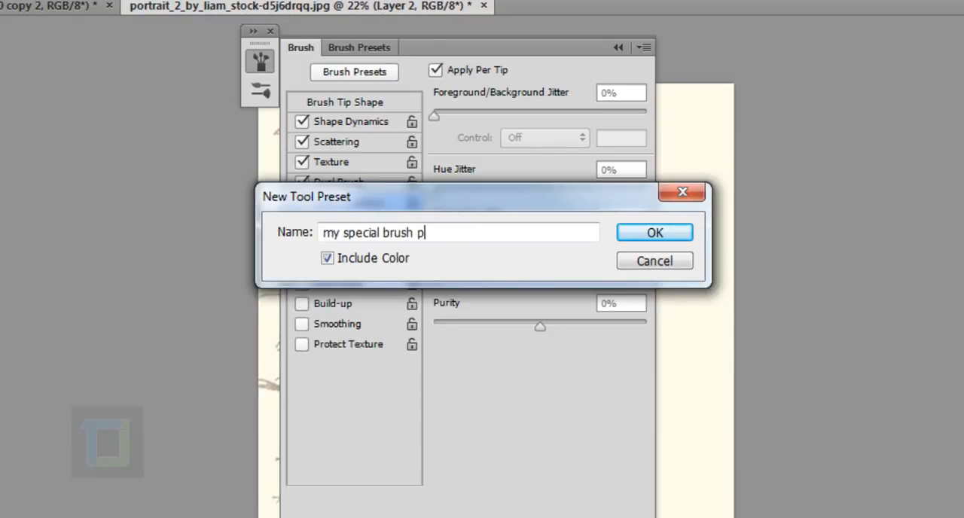
pyautogui.write('reset')
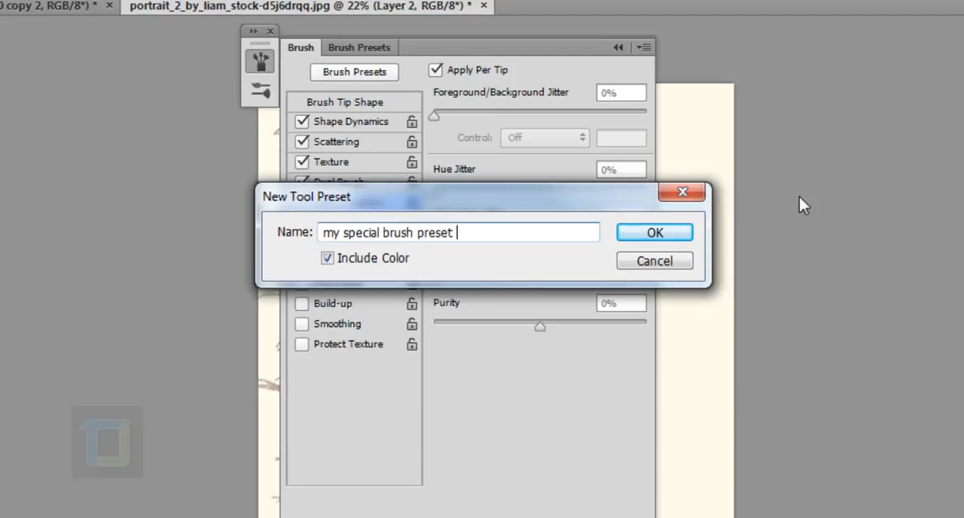
pyautogui.click(655, 232)
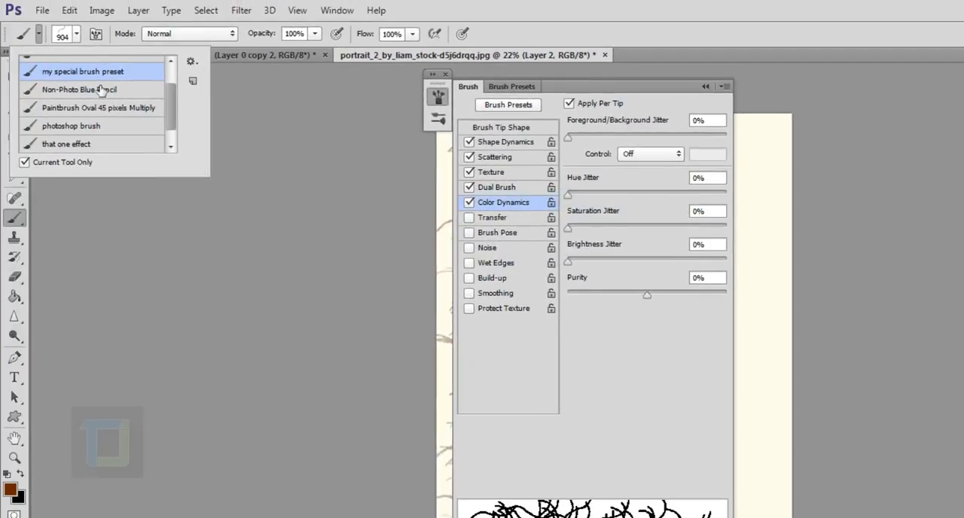
pyautogui.scroll(2, 172, 116)
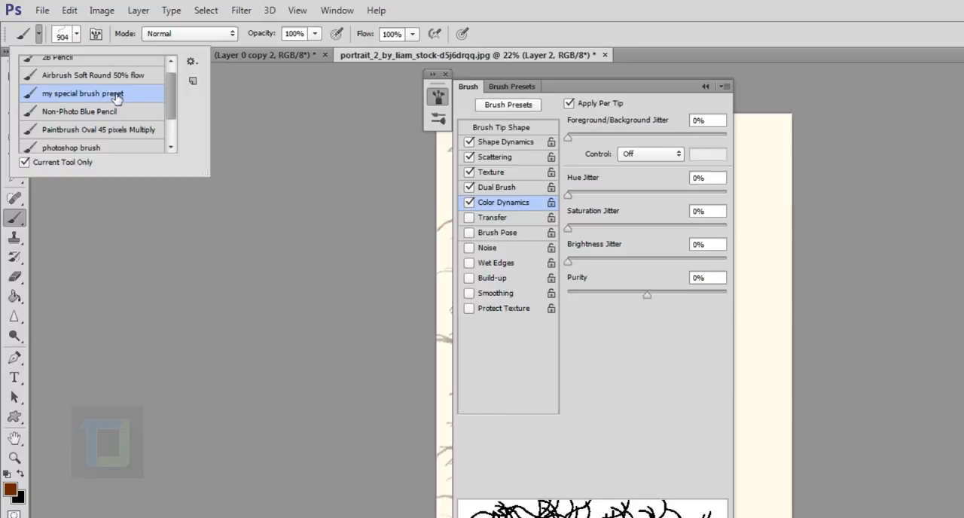
# Switch to the 300 px hard round tip and back to the plain 904 px curved stroke tip
pyautogui.click(76, 34)
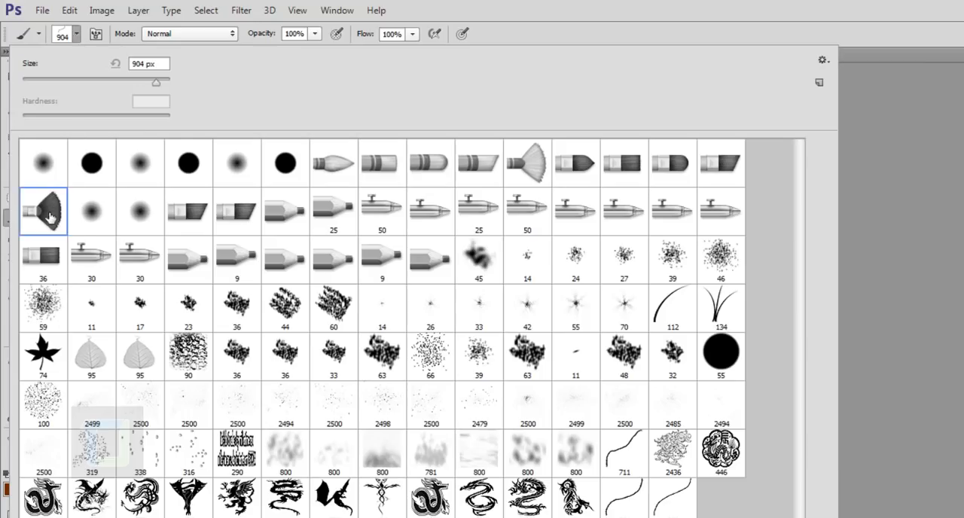
pyautogui.click(147, 214)
pyautogui.click(286, 166)
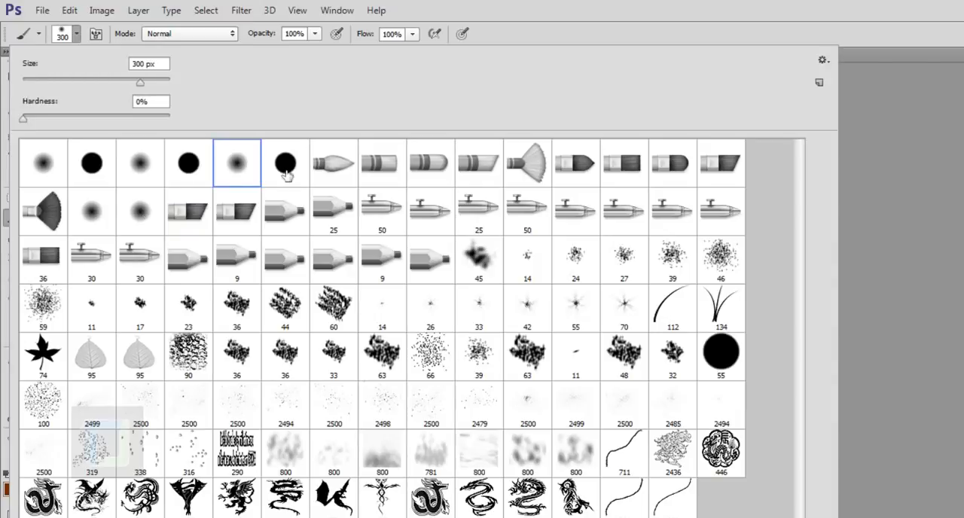
pyautogui.click(630, 512)
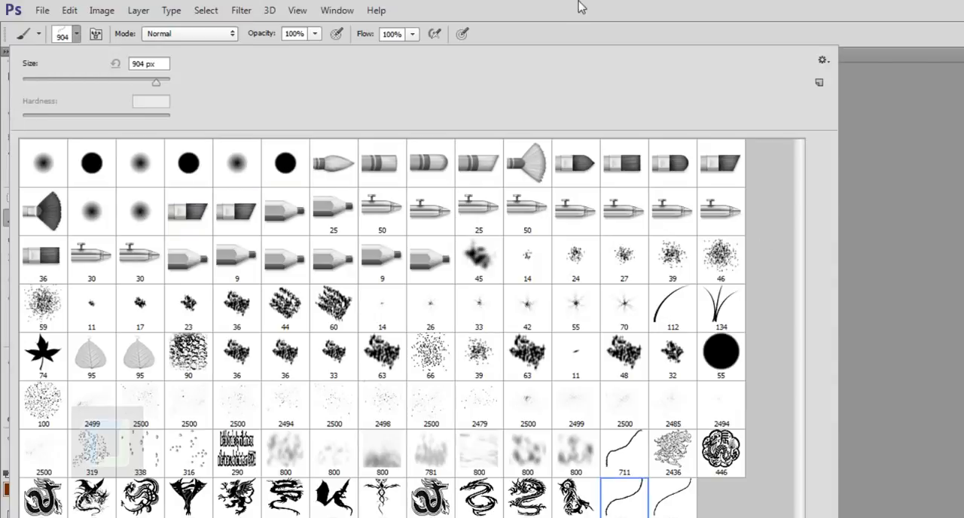
pyautogui.click(589, 10)
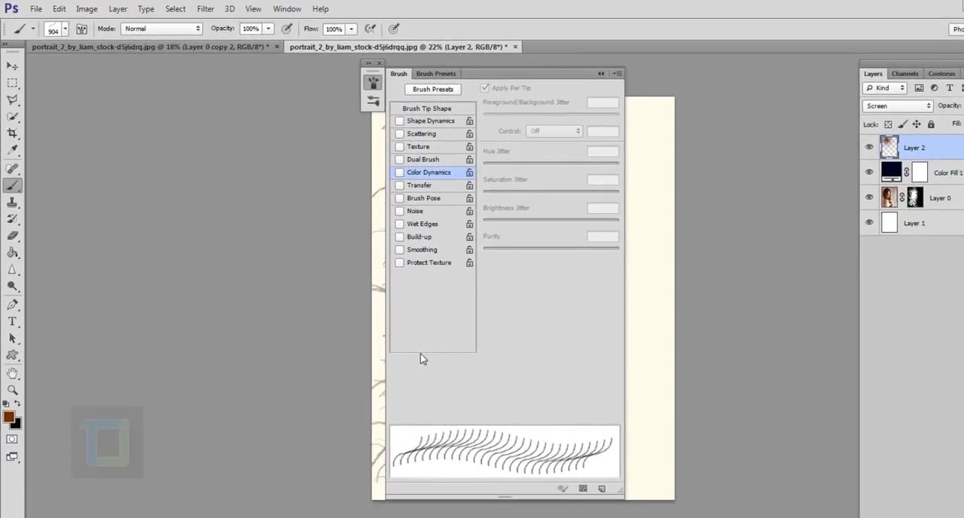
# Load the saved tool preset "my special brush preset" and collapse the brush settings
pyautogui.click(33, 28)
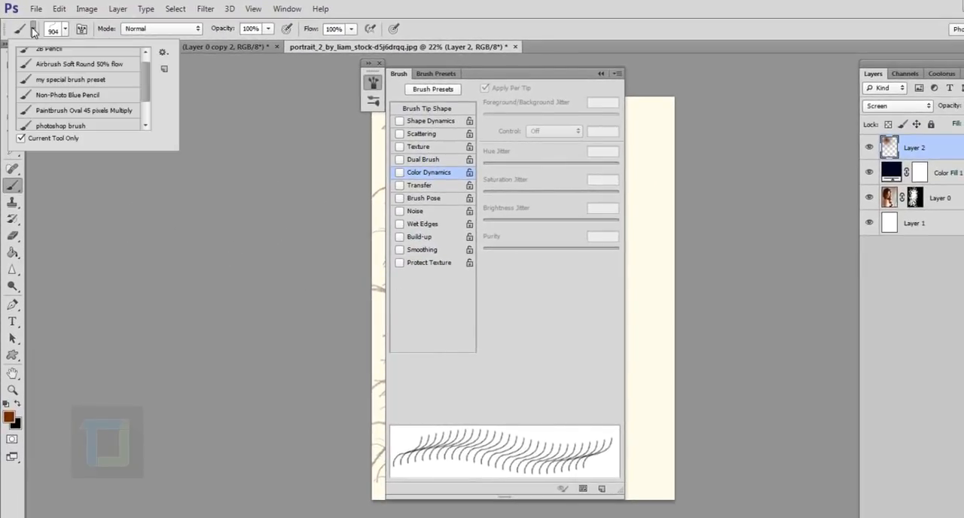
pyautogui.click(79, 81)
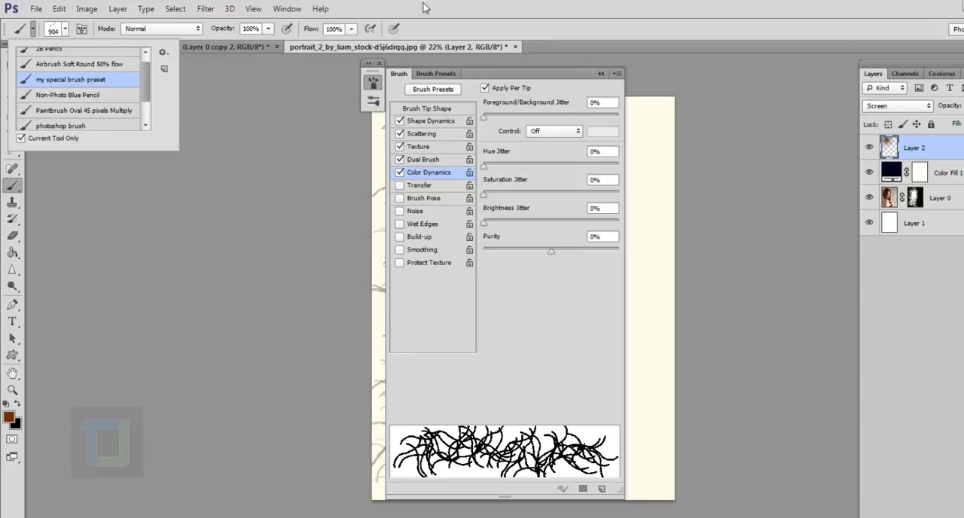
pyautogui.click(600, 73)
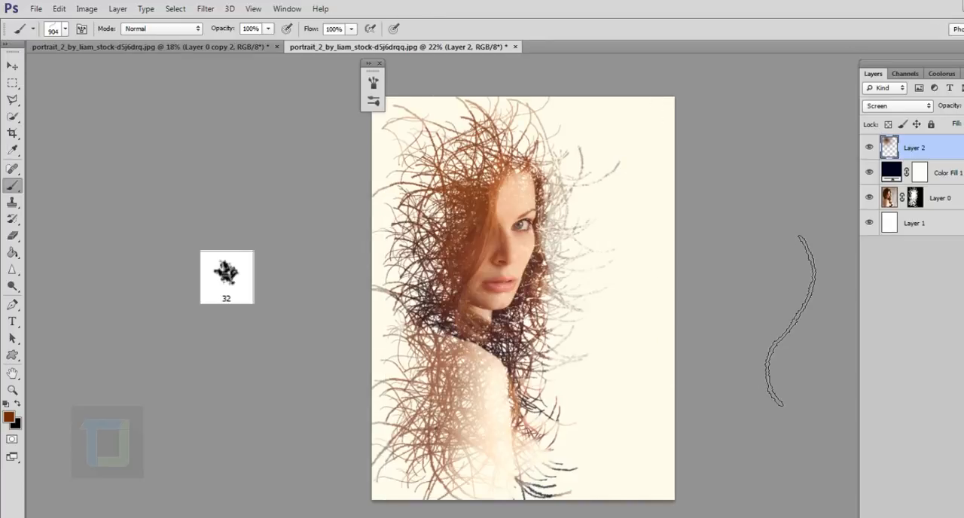